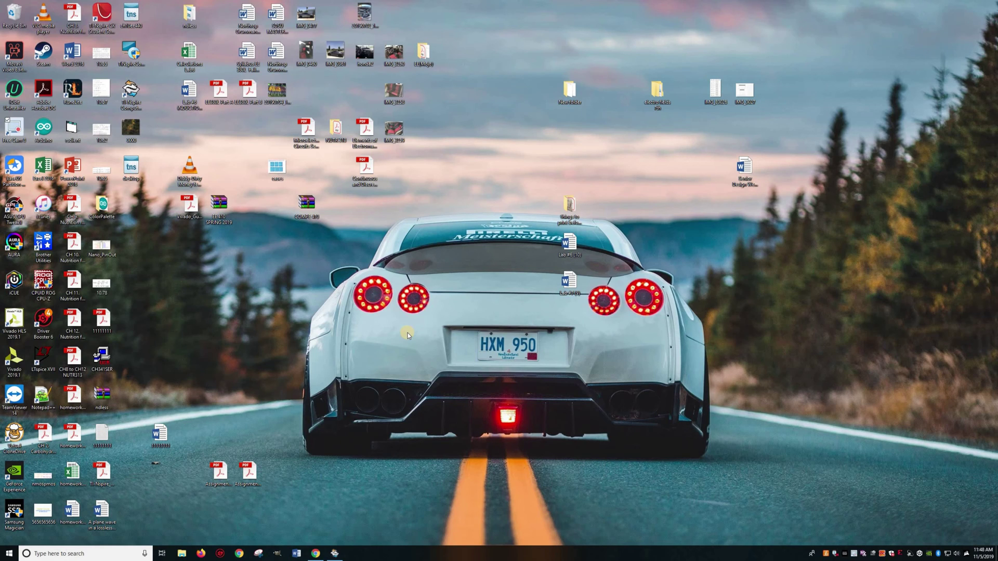
# Step: Launch the TI-Nspire CX Student Software and continue with the trial version
pyautogui.click(100, 18)
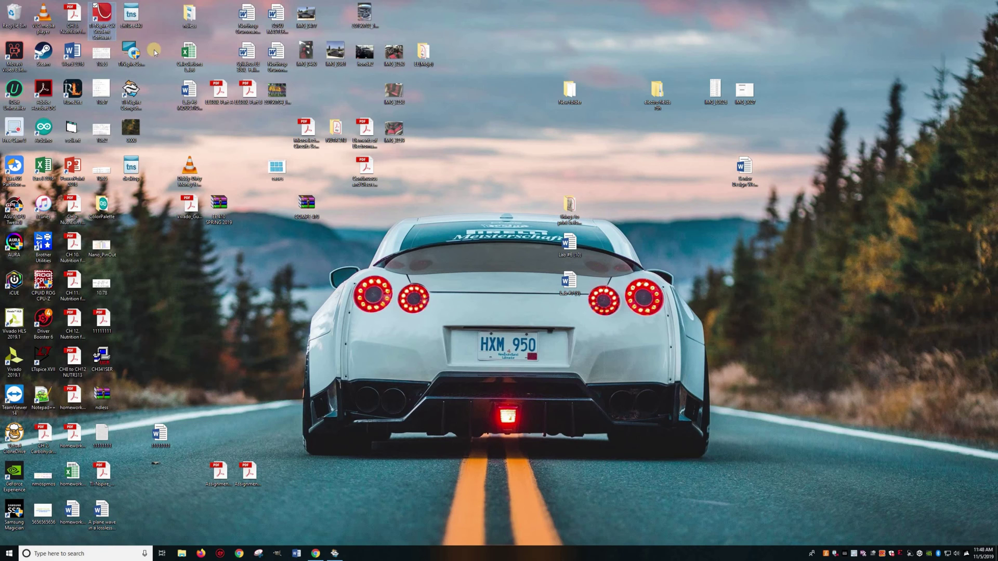
pyautogui.doubleClick(106, 20)
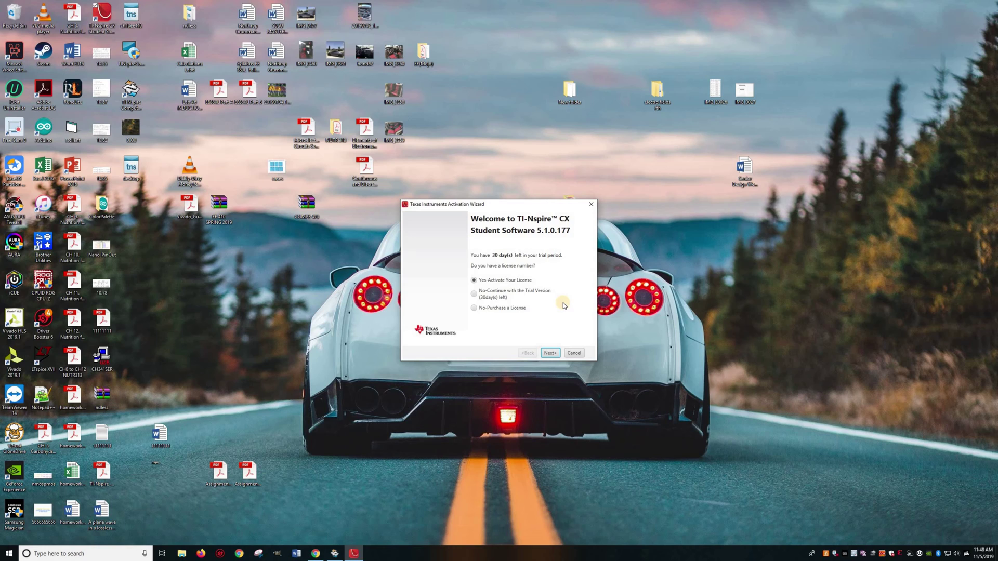
pyautogui.click(510, 290)
pyautogui.click(552, 354)
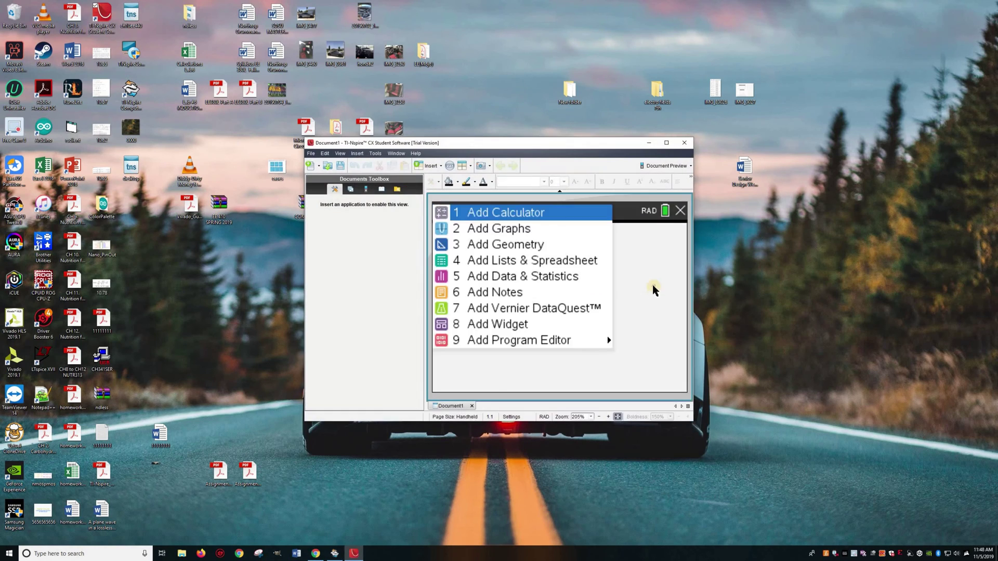
# Step: Add a Notes application to page 1.1 of the new document
pyautogui.click(505, 263)
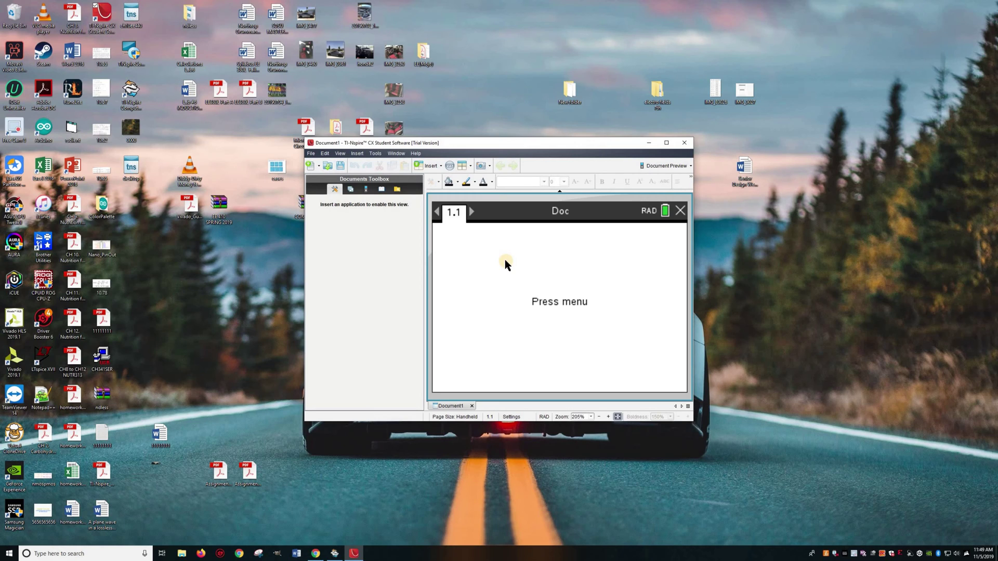
pyautogui.rightClick(474, 237)
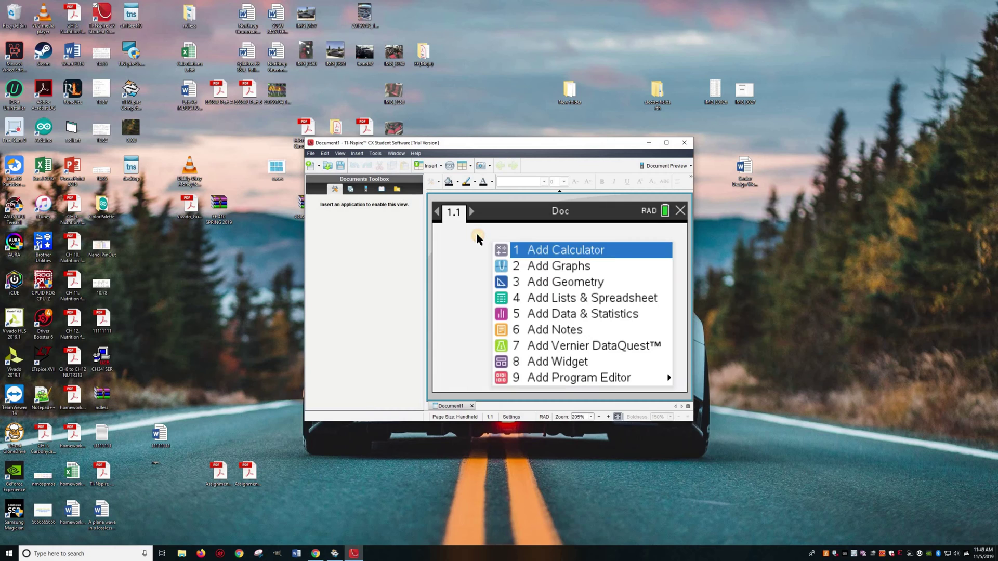
pyautogui.click(472, 239)
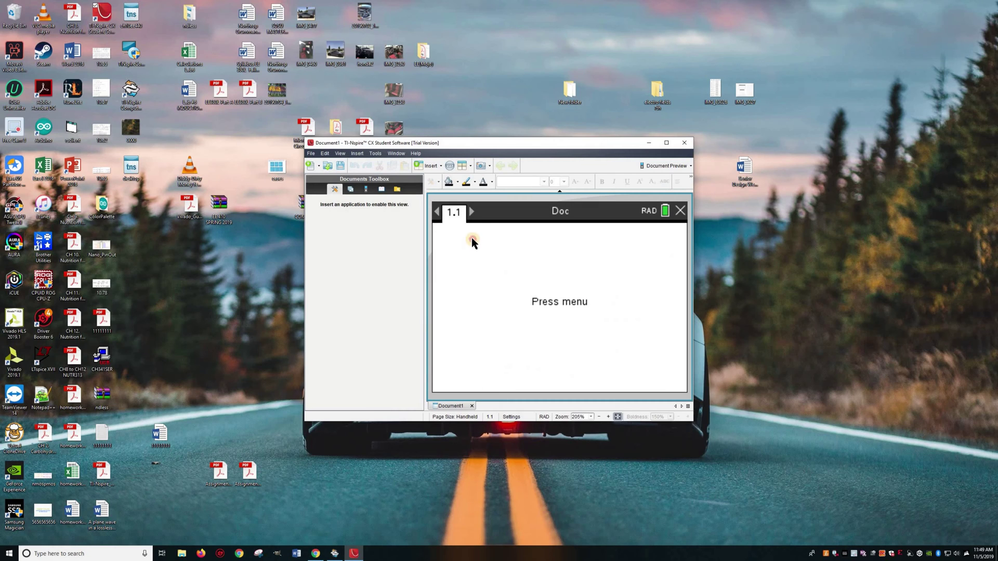
pyautogui.rightClick(481, 243)
pyautogui.click(484, 243)
pyautogui.click(557, 331)
pyautogui.click(558, 331)
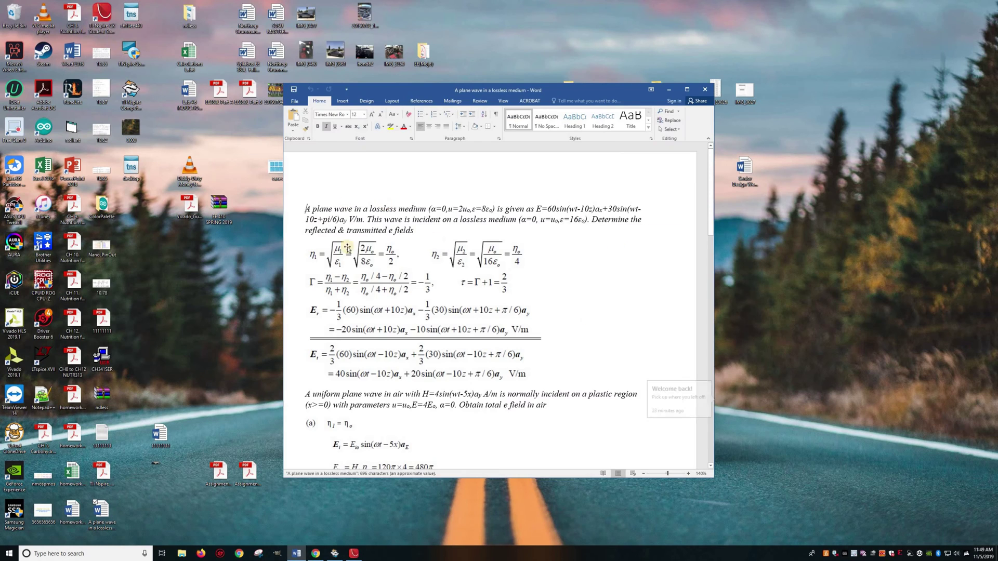
# Step: Copy the first problem paragraph about a plane wave in a lossless medium from the Word document, and minimize Word
pyautogui.tripleClick(334, 213)
pyautogui.rightClick(334, 213)
pyautogui.click(639, 103)
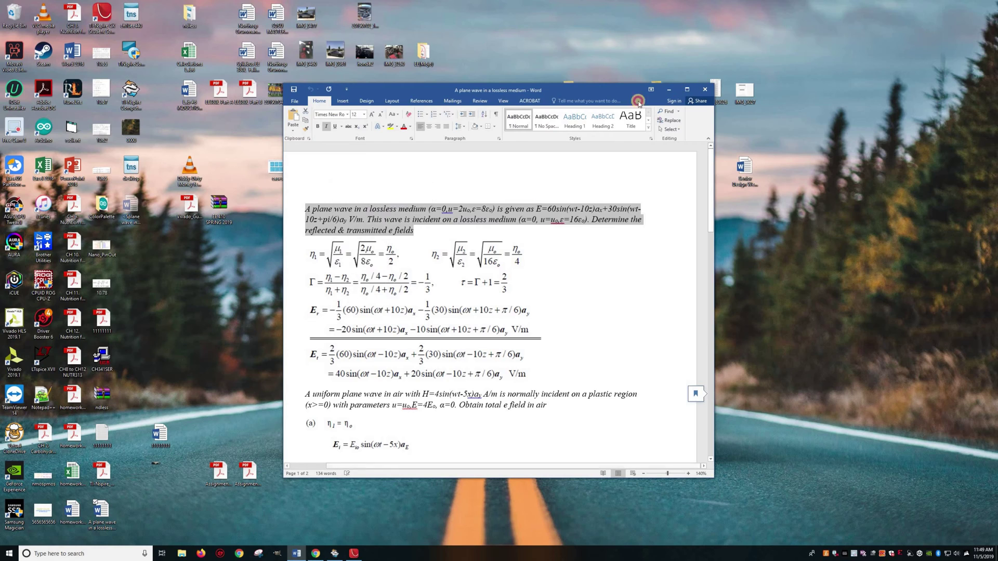
pyautogui.click(669, 90)
# Step: Paste the copied problem text into the Notes page and start a new line below it
pyautogui.rightClick(445, 239)
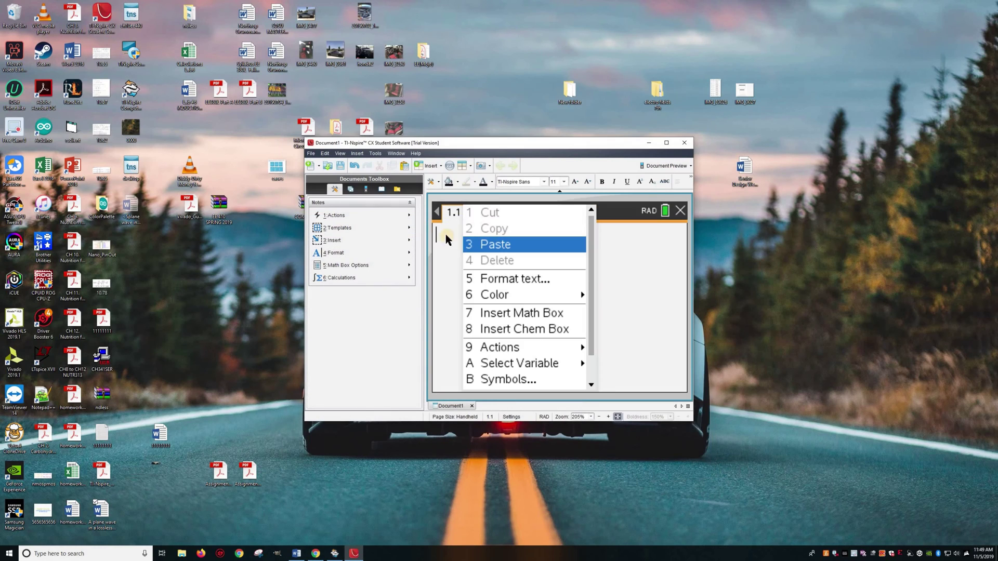
pyautogui.click(325, 153)
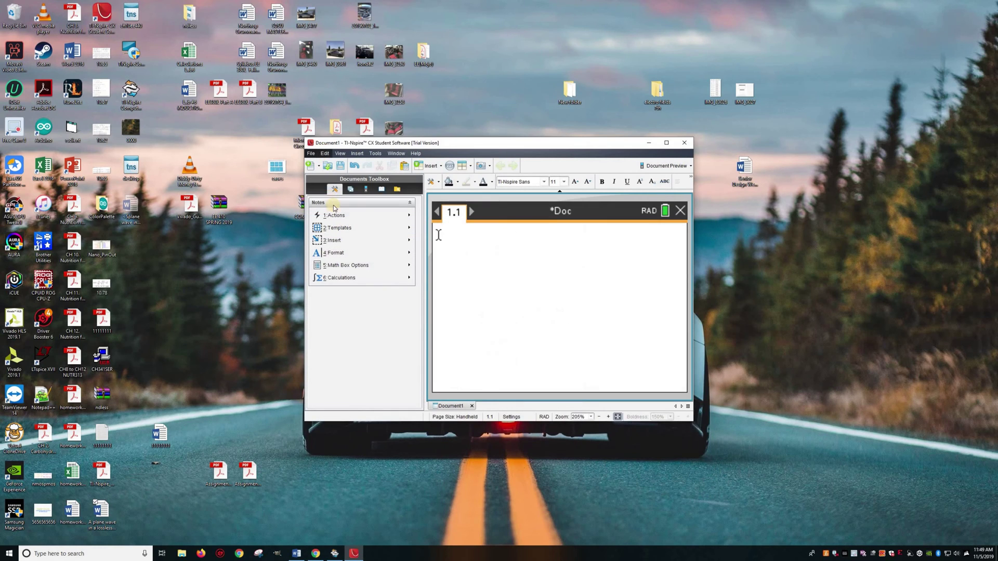
pyautogui.click(325, 153)
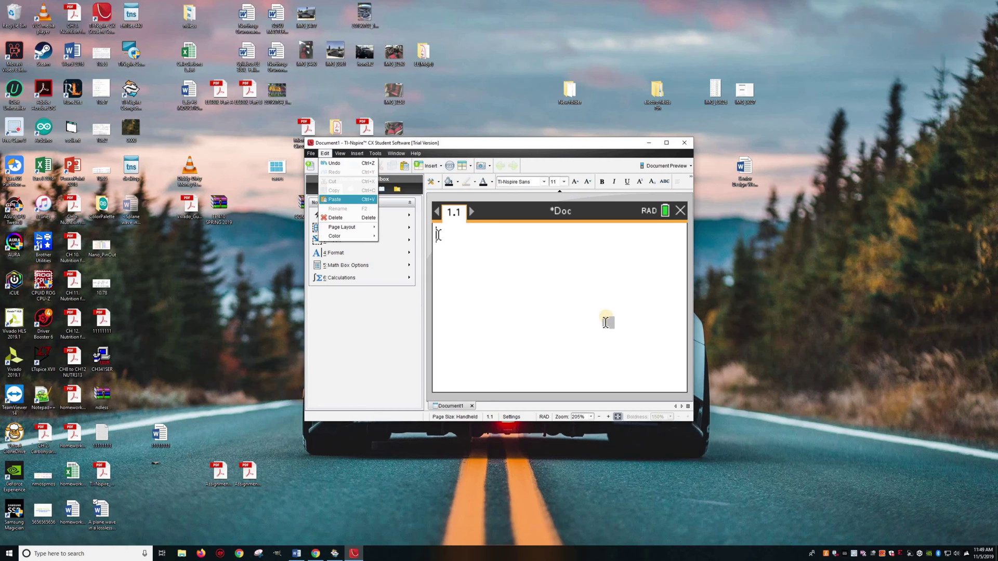
pyautogui.write('A plane wave in a lossless medium (α=0,u=2uo,ε=8εo) is given as E=60sin(wt−10z)ax+30sin(wt−10z+pi/6)ay V/m. This wave is incident on a lossless medium (α=0, u=uo,ε=16εo). Determine the reflected & transmitted e fields')
pyautogui.press('Return')
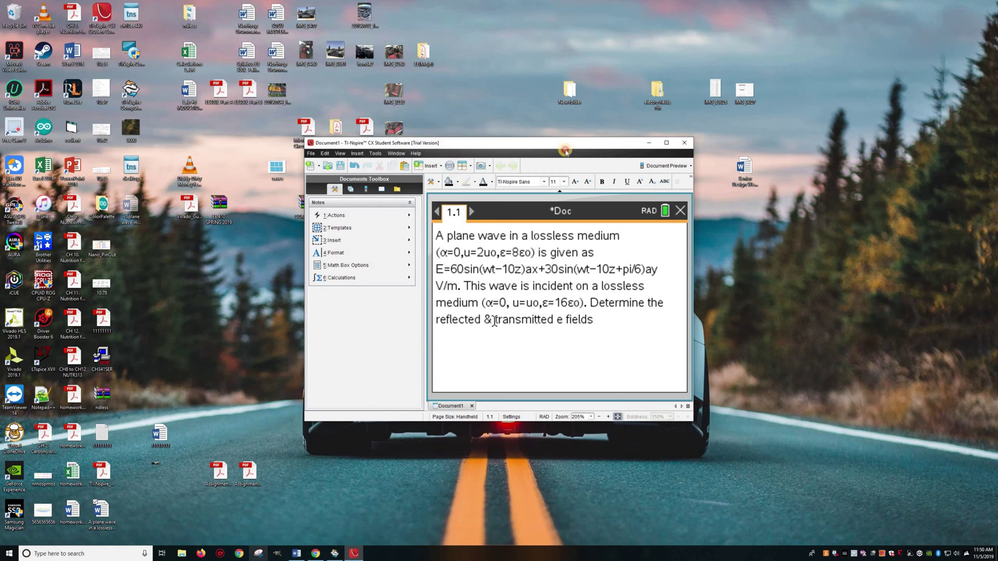
# Step: Capture the left rear of the wallpaper car with Snipping Tool and save it to the Desktop as a PNG named gtr
pyautogui.moveTo(453, 141); pyautogui.dragTo(780, 56)
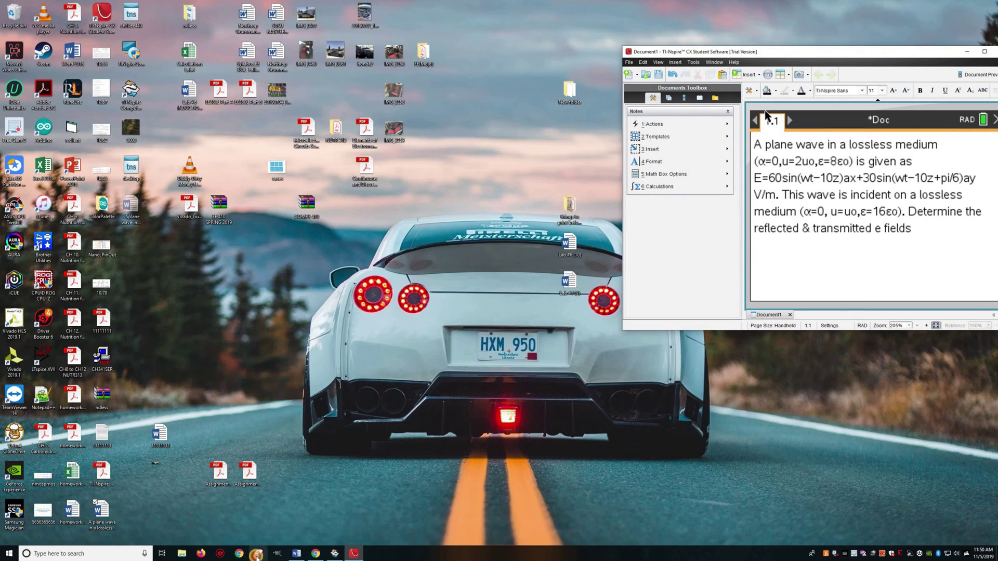
pyautogui.click(432, 251)
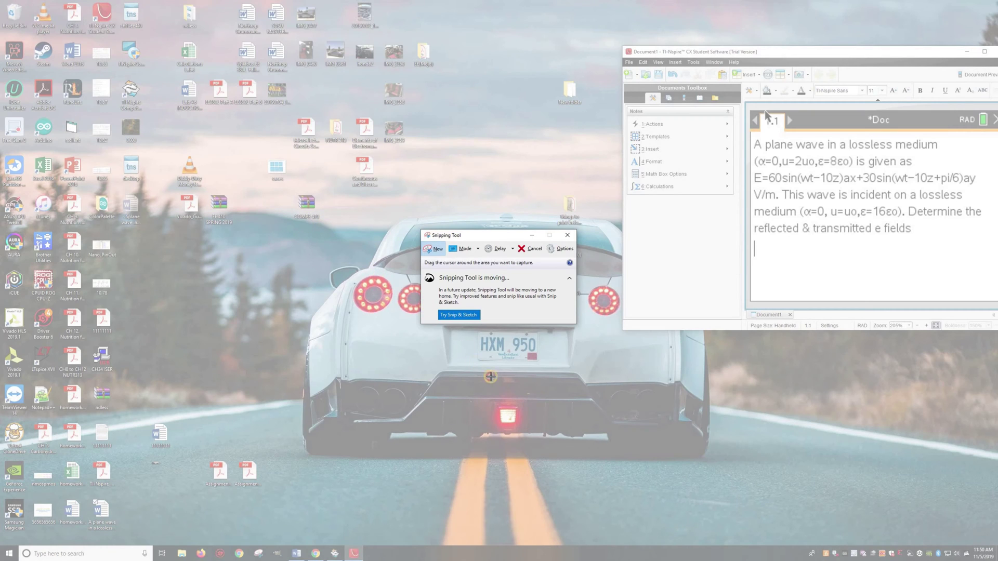
pyautogui.moveTo(302, 237); pyautogui.dragTo(553, 409)
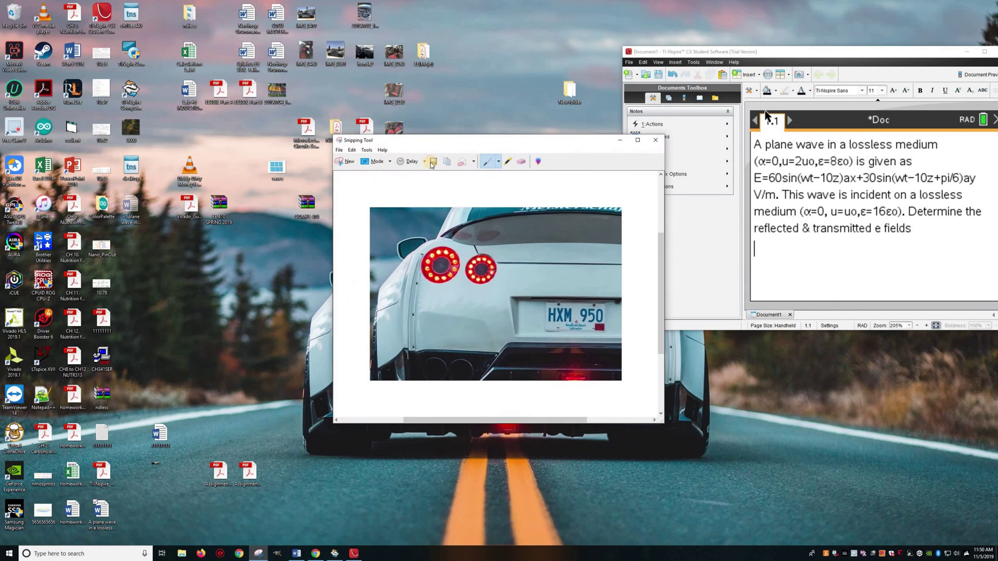
pyautogui.hotkey('ctrl', 's')
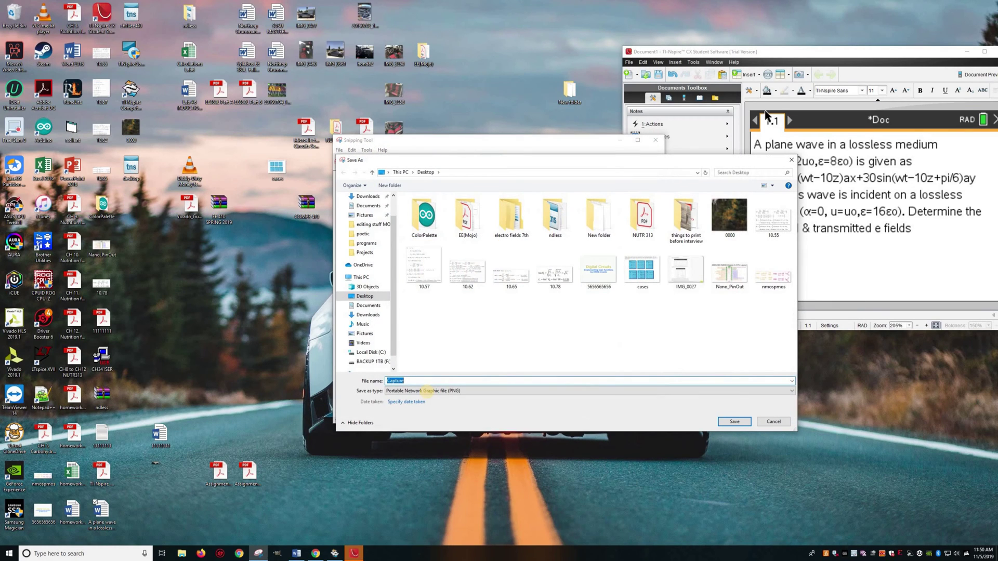
pyautogui.write('gt')
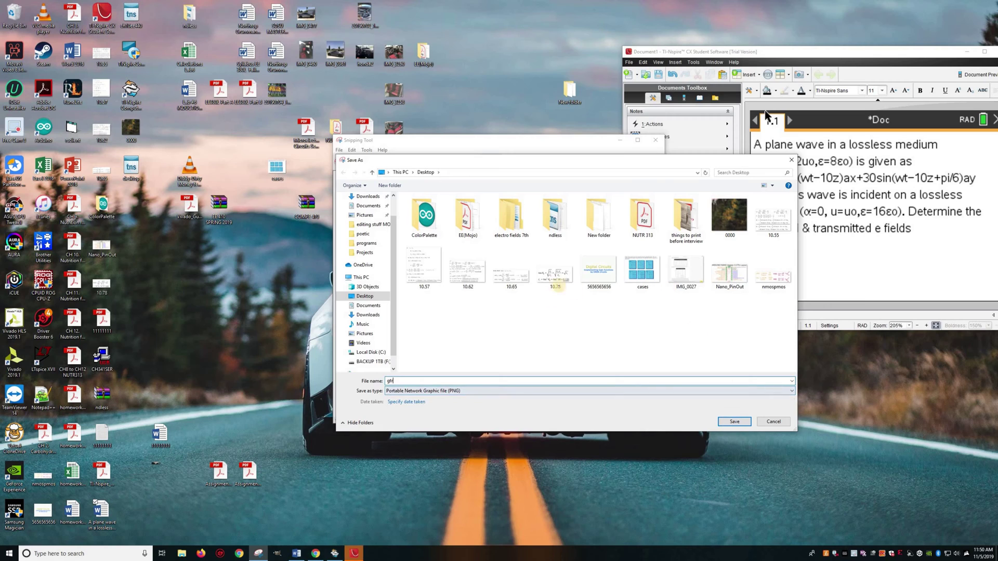
pyautogui.click(733, 422)
pyautogui.click(658, 141)
# Step: Insert the image gtr.PNG from the Desktop below the text on the Notes page
pyautogui.moveTo(751, 52); pyautogui.dragTo(413, 105)
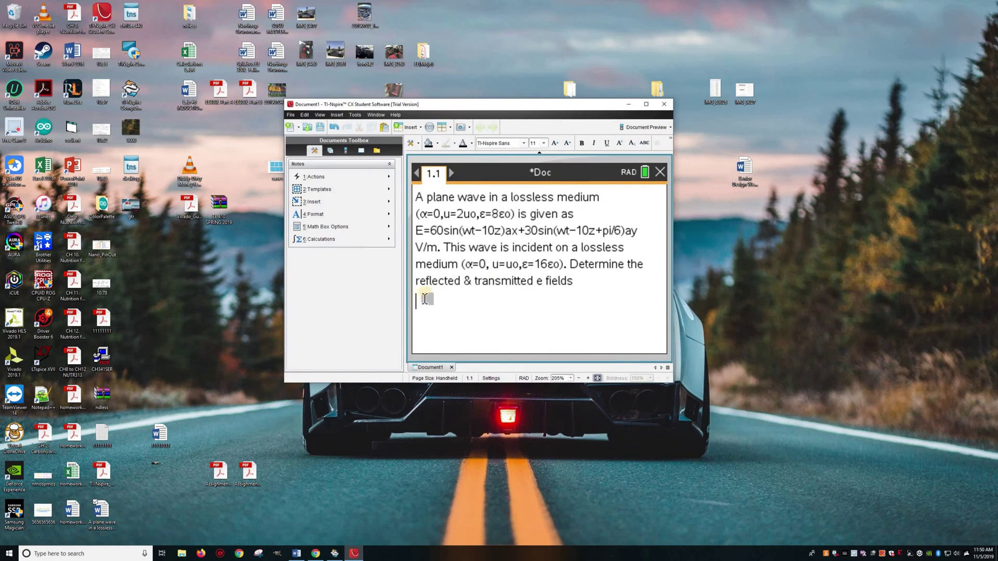
pyautogui.click(334, 115)
pyautogui.click(335, 115)
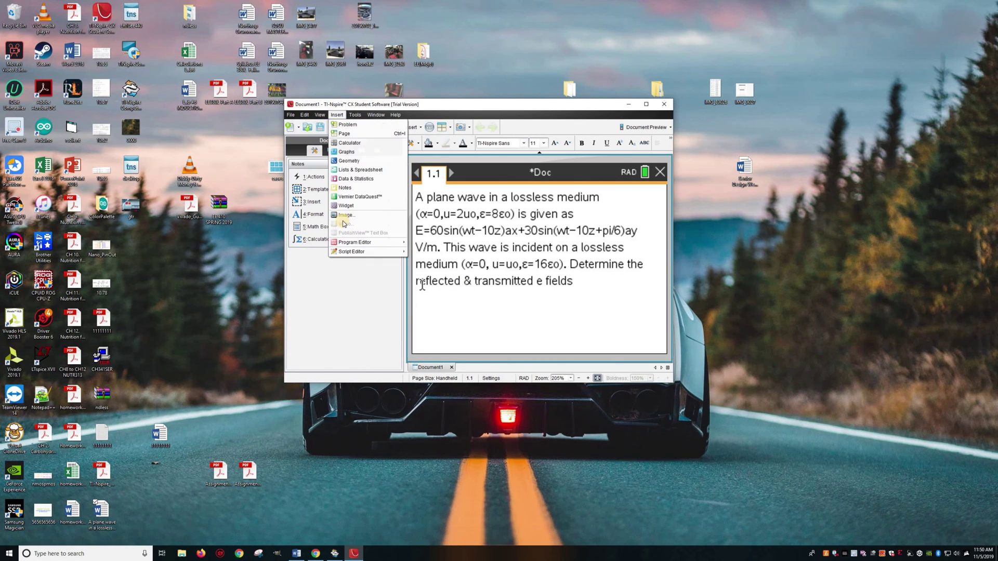
pyautogui.click(347, 215)
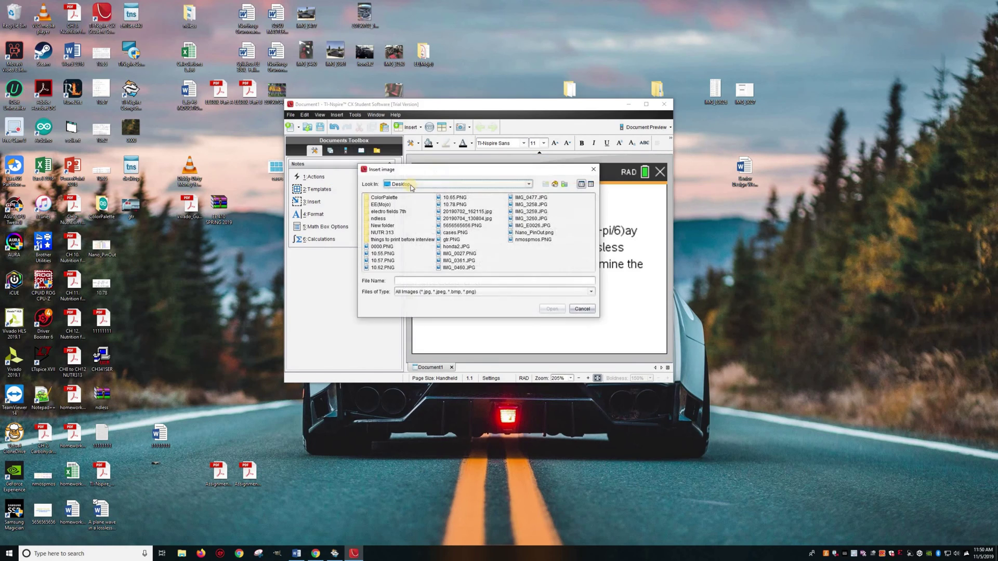
pyautogui.click(457, 240)
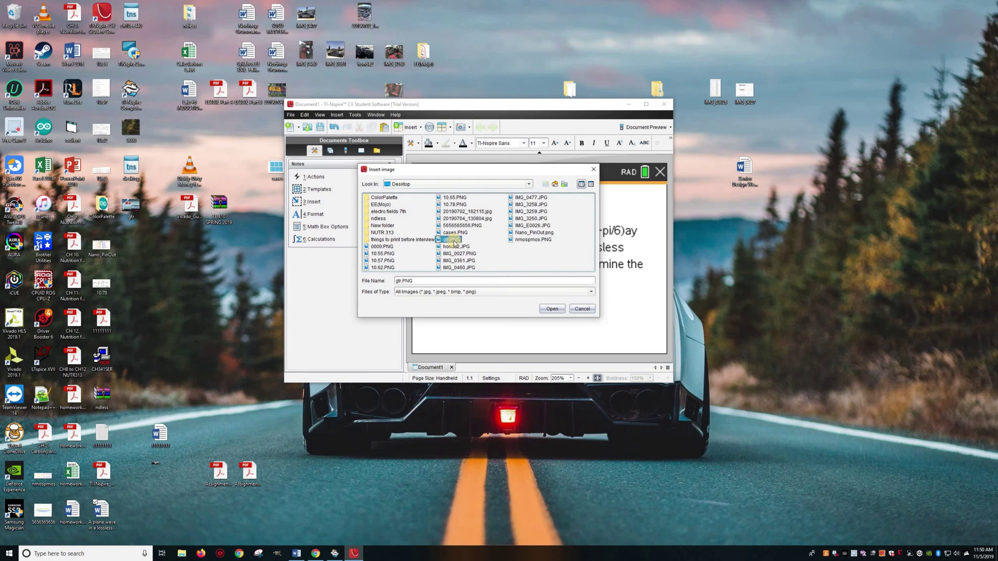
pyautogui.click(560, 311)
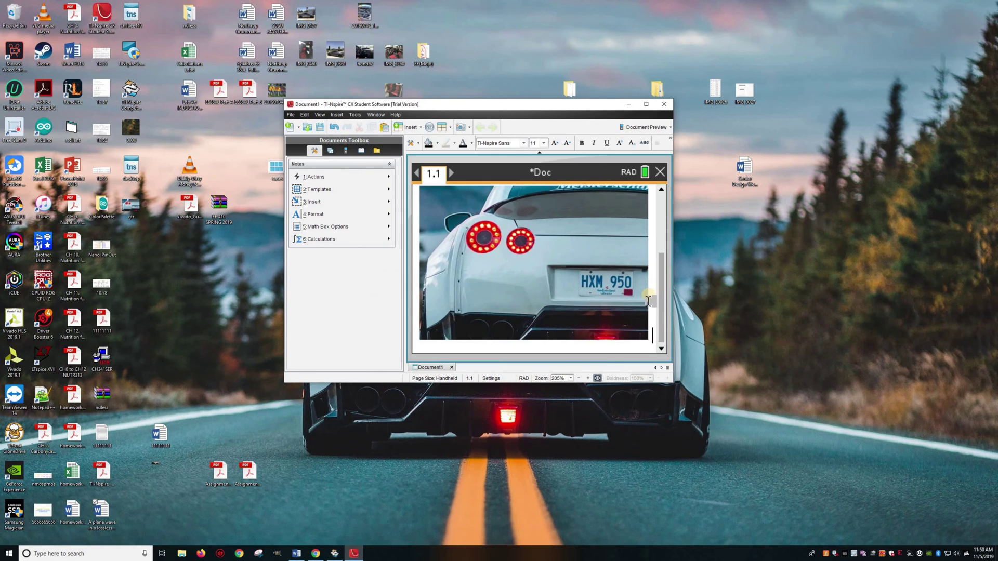
# Step: Enlarge the TI-Nspire document window to show more of the Notes page
pyautogui.scroll(3, 664, 268)
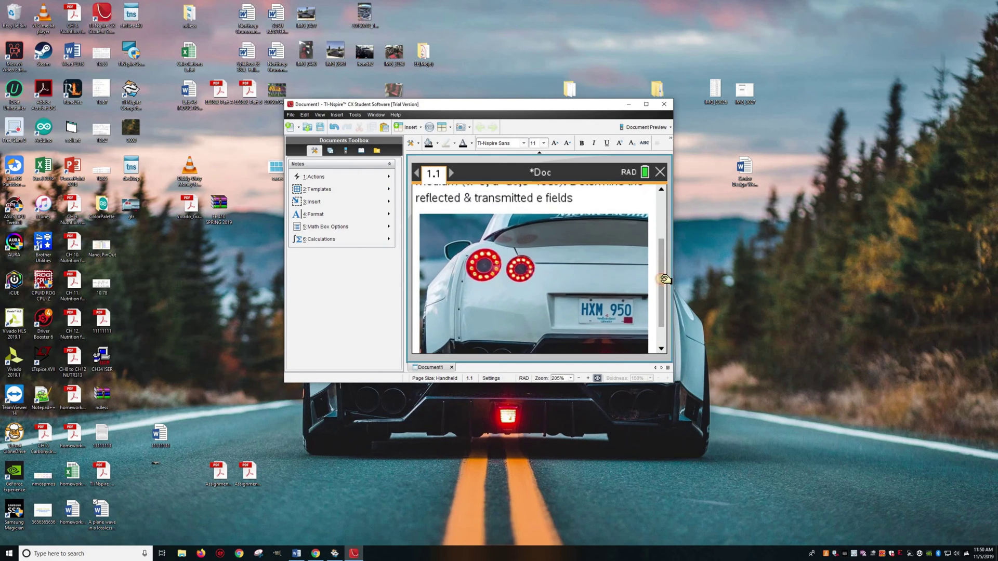
pyautogui.scroll(-3, 664, 276)
pyautogui.scroll(2, 674, 381)
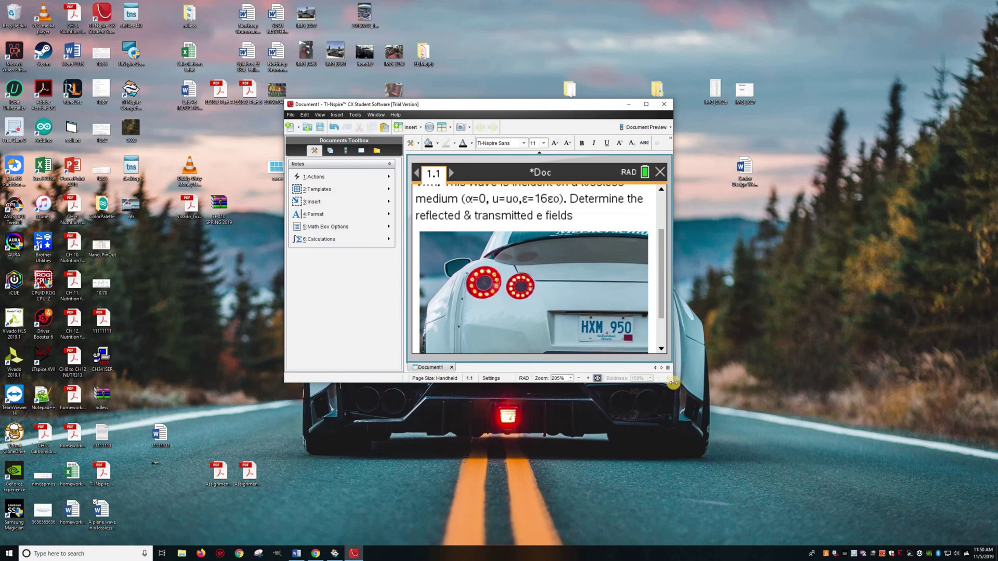
pyautogui.moveTo(674, 383); pyautogui.dragTo(874, 485)
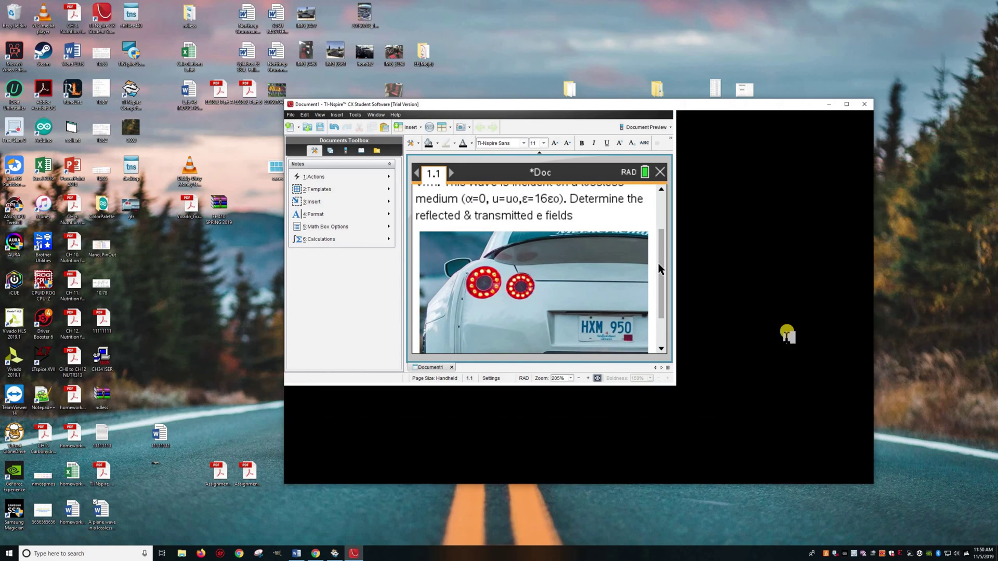
pyautogui.click(829, 238)
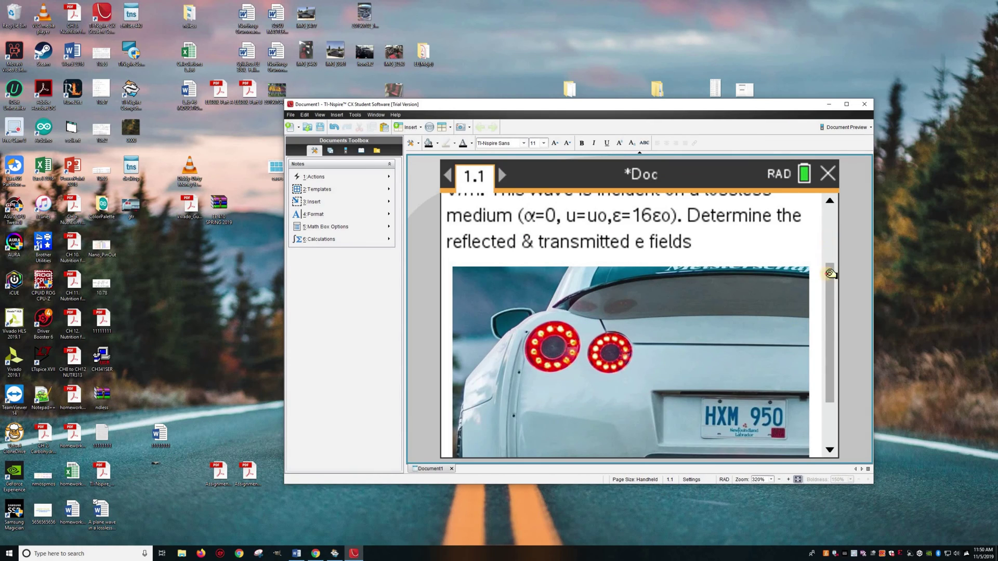
# Step: Add the filler text "fghfgdgfgfgf" on a new line below the inserted picture
pyautogui.scroll(4, 831, 307)
pyautogui.scroll(-6, 831, 358)
pyautogui.scroll(-1, 830, 359)
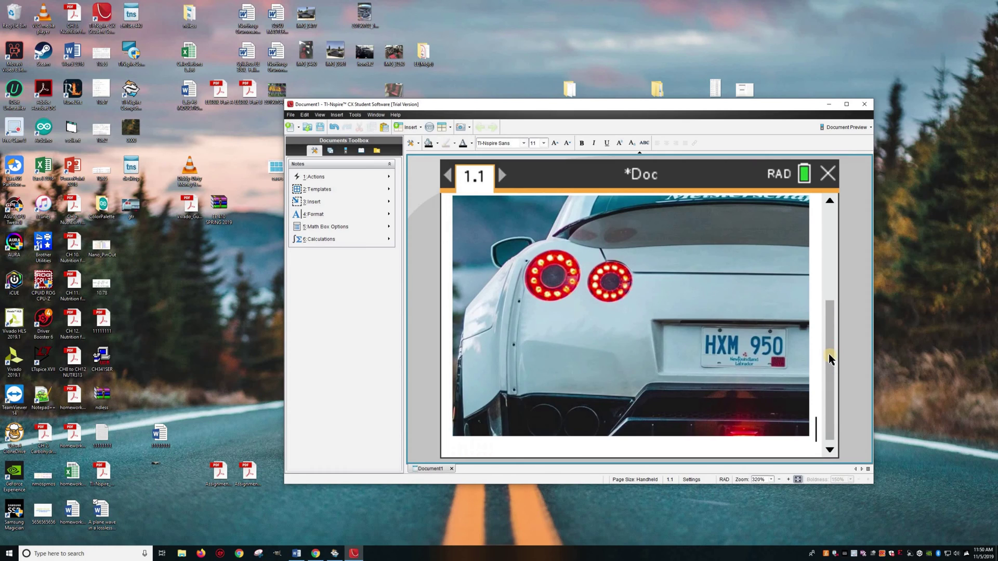
pyautogui.scroll(-1, 830, 359)
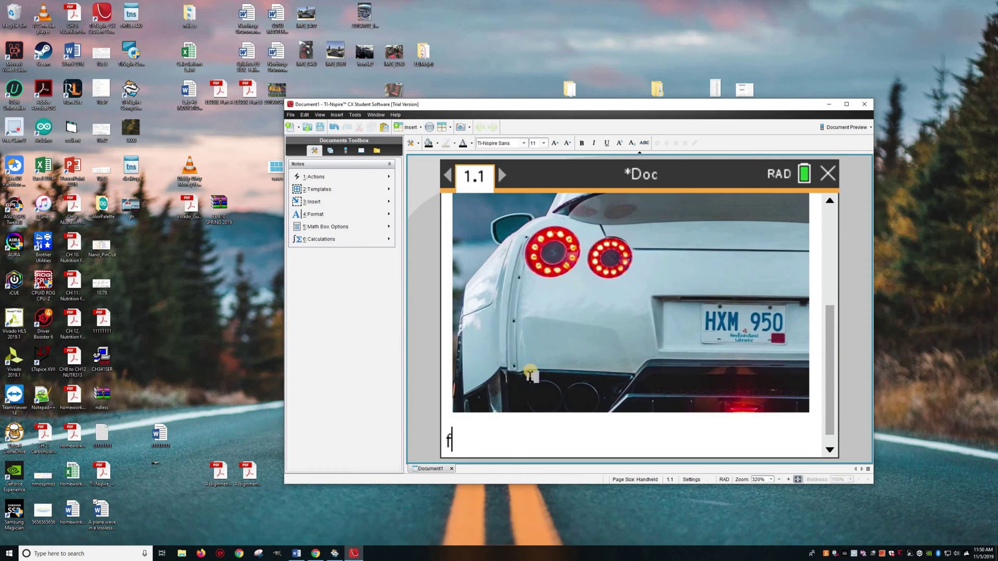
pyautogui.write('fghfgdgfgfgf')
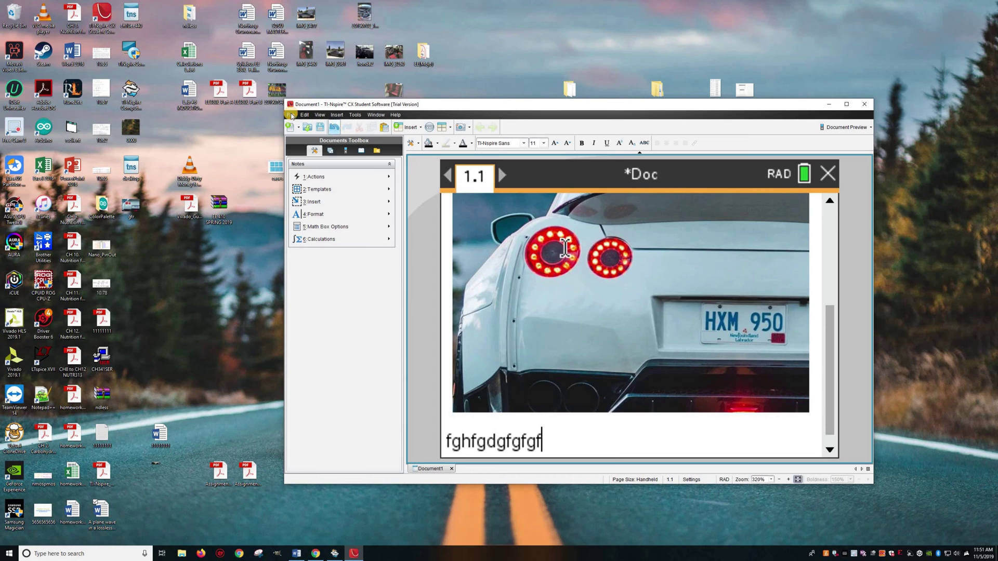
# Step: Save the document to the Desktop as a TI-Nspire document named "gtr pic"
pyautogui.click(291, 115)
pyautogui.click(312, 177)
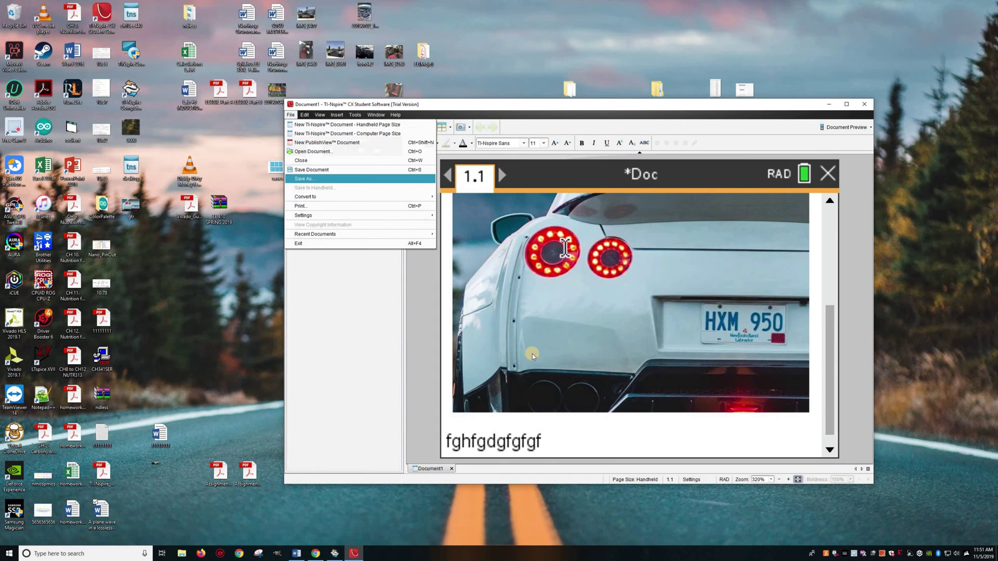
pyautogui.click(526, 330)
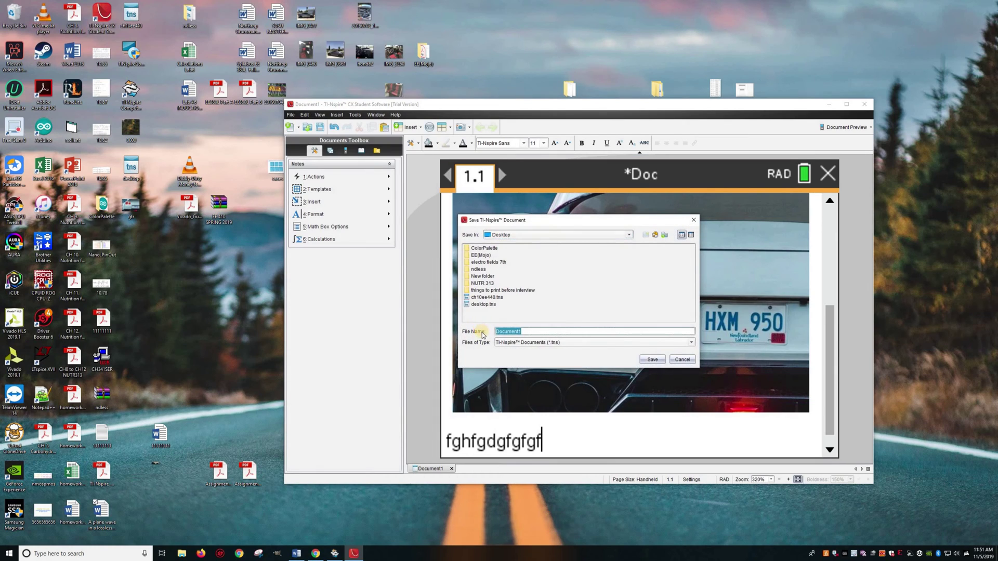
pyautogui.write('gtr pic')
pyautogui.click(654, 360)
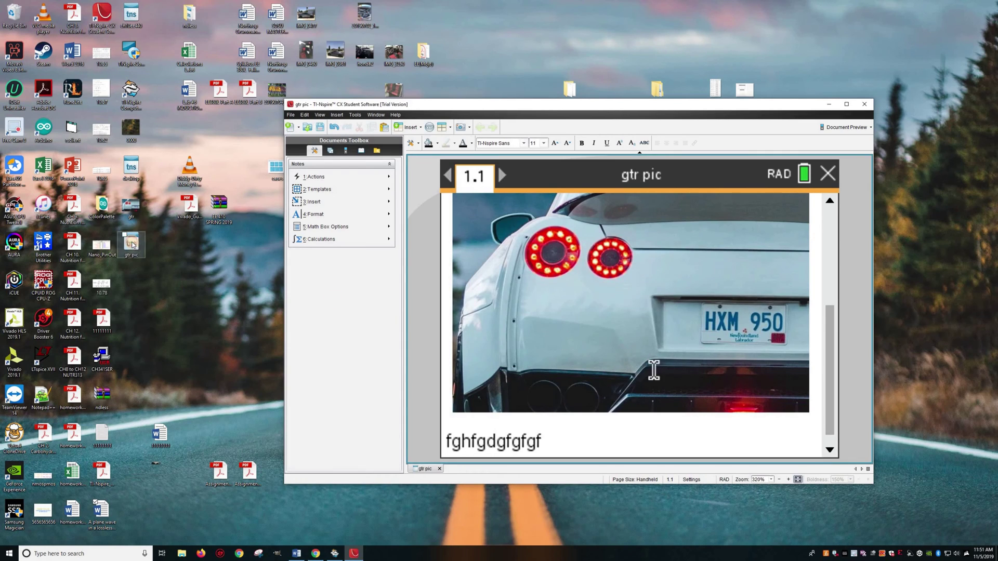
# Step: Locate the saved gtr pic file on the desktop and close the Student Software
pyautogui.click(133, 247)
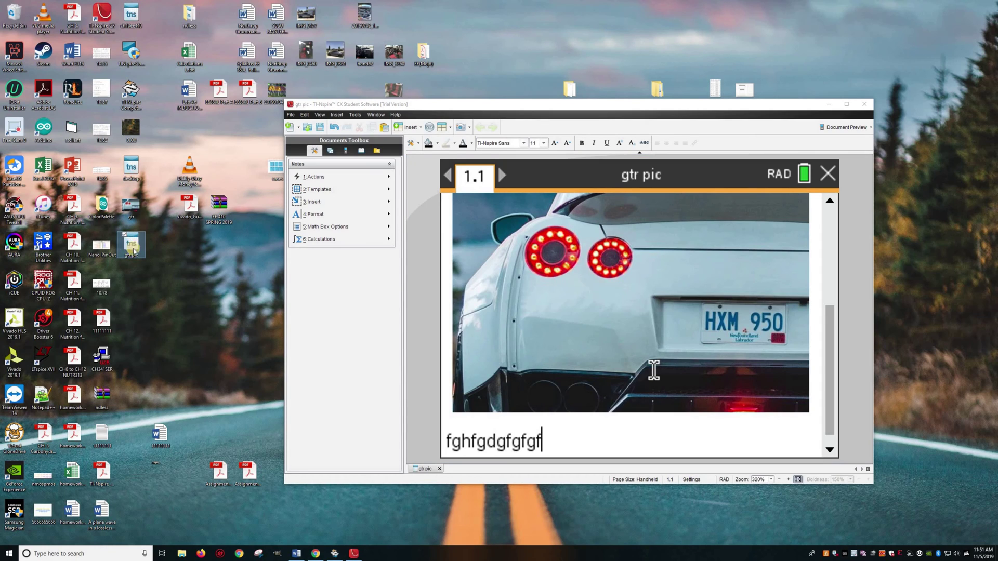
pyautogui.click(201, 271)
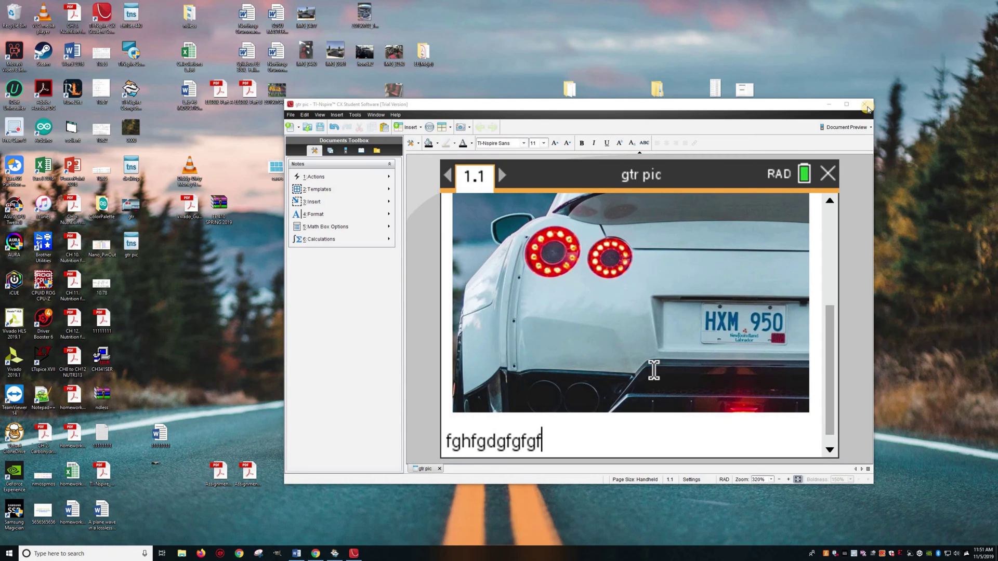
pyautogui.click(582, 143)
pyautogui.click(867, 105)
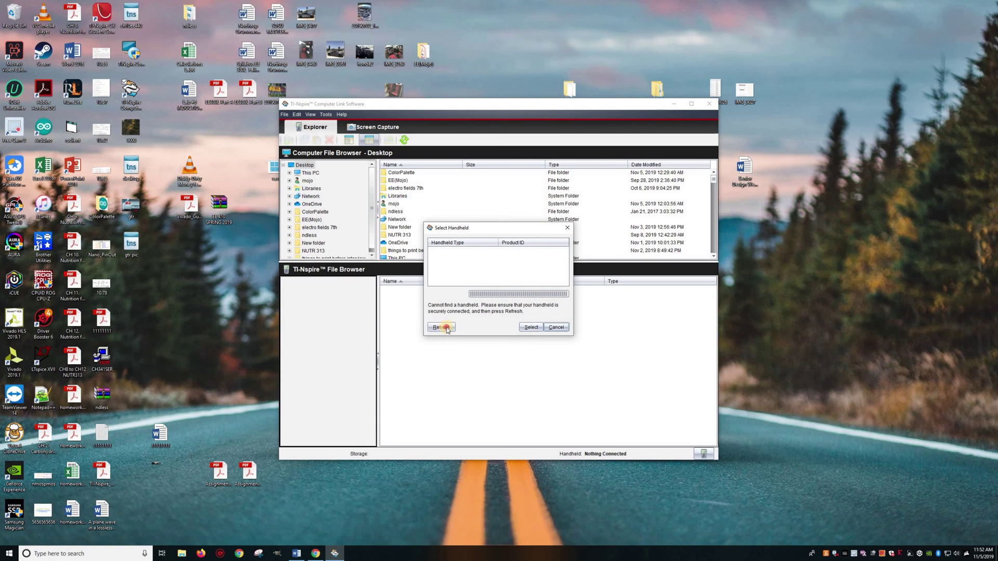
# Step: Connect to the TI-Nspire CX CAS handheld and create a folder named gtr in its Documents
pyautogui.click(446, 327)
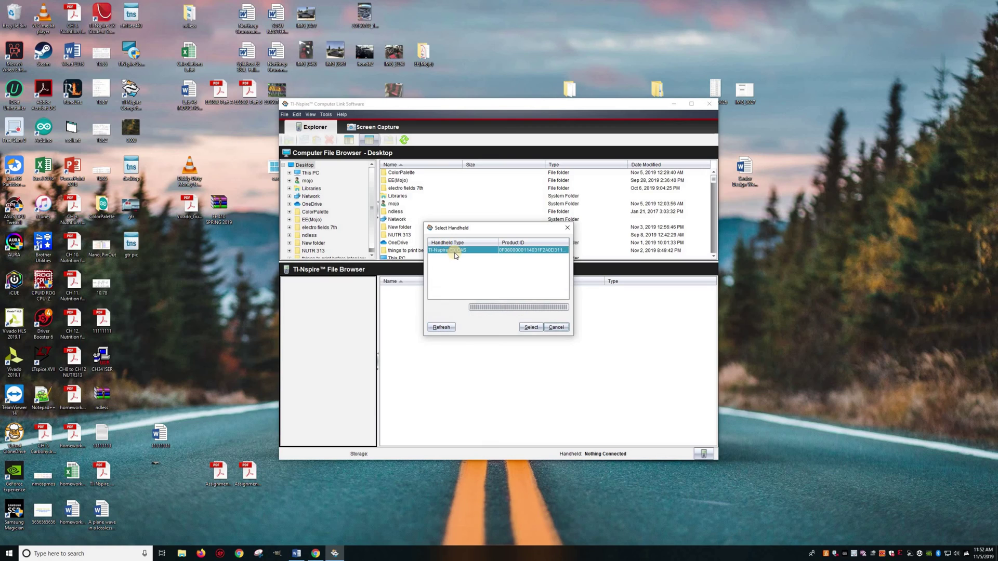
pyautogui.click(531, 326)
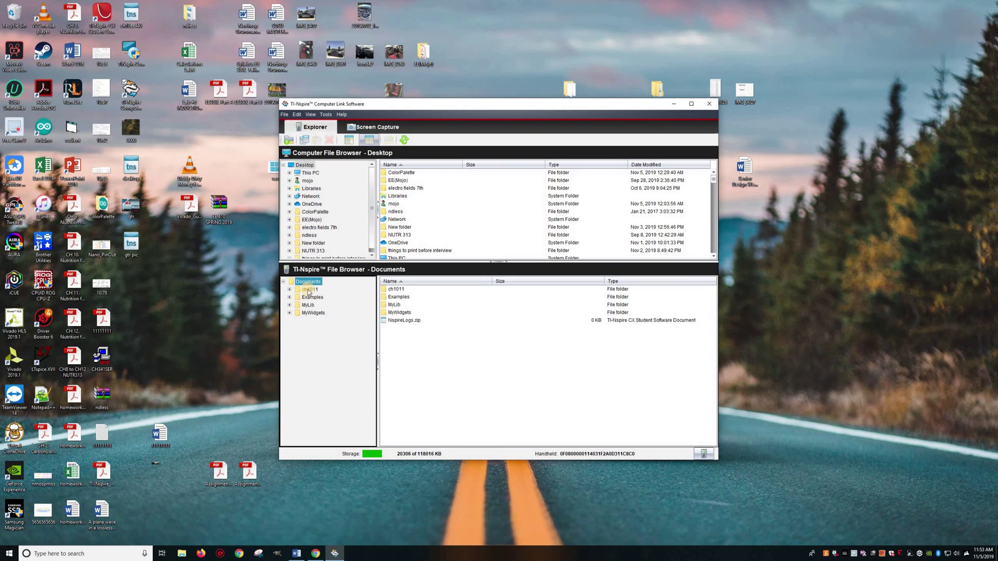
pyautogui.rightClick(322, 352)
pyautogui.click(328, 358)
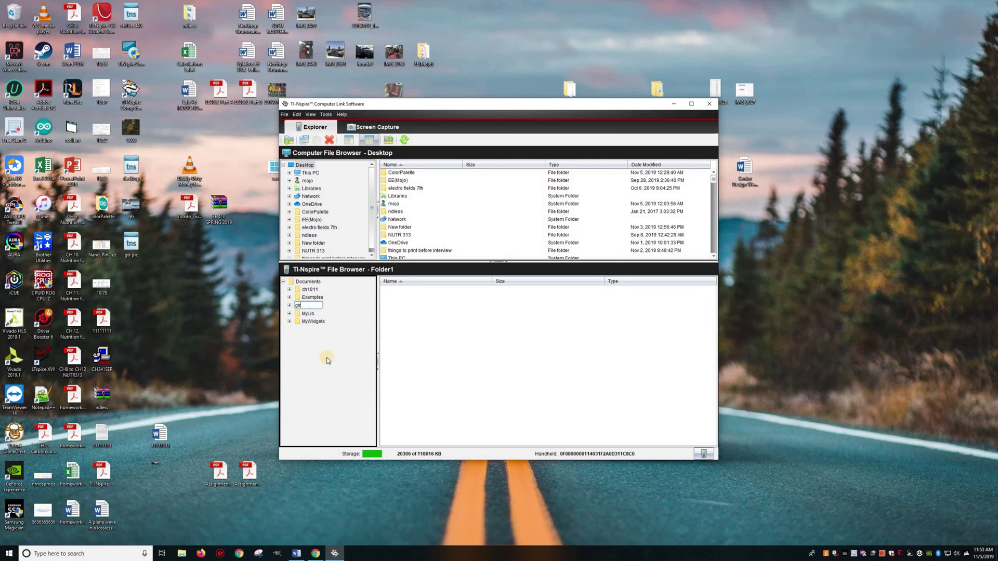
pyautogui.press('Return')
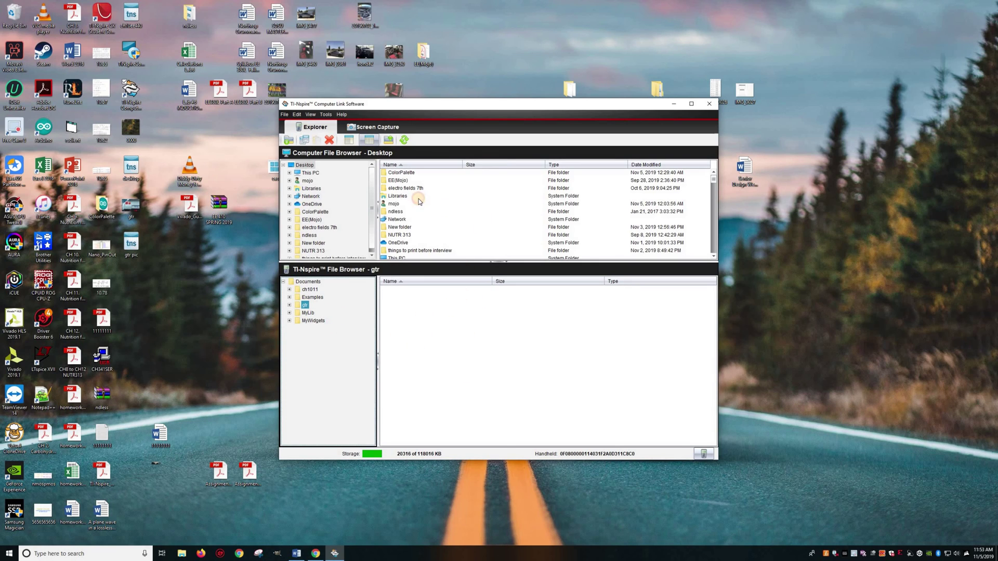
# Step: Find gtr pic.tns in the computer's Desktop folder and copy it
pyautogui.click(310, 166)
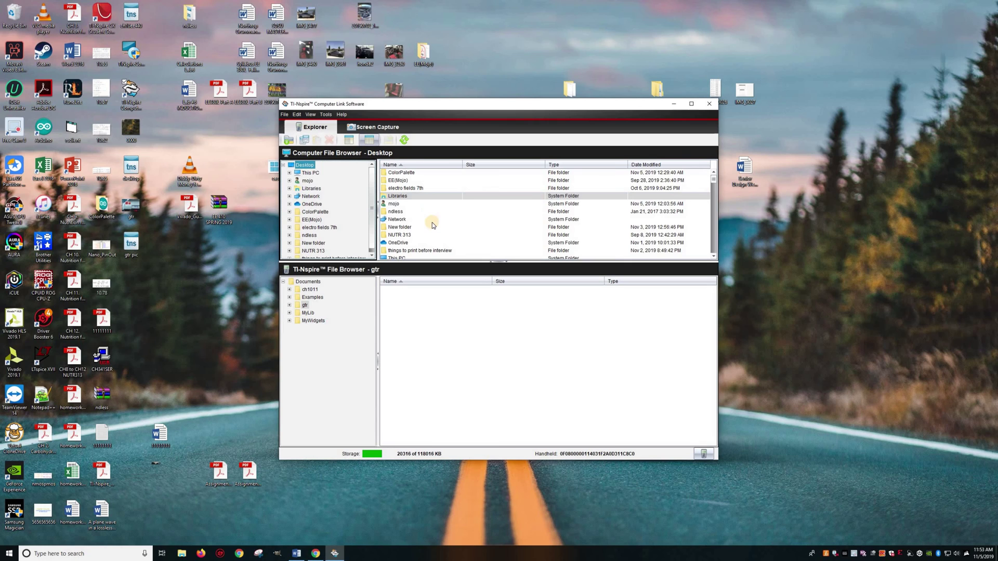
pyautogui.scroll(-3, 432, 225)
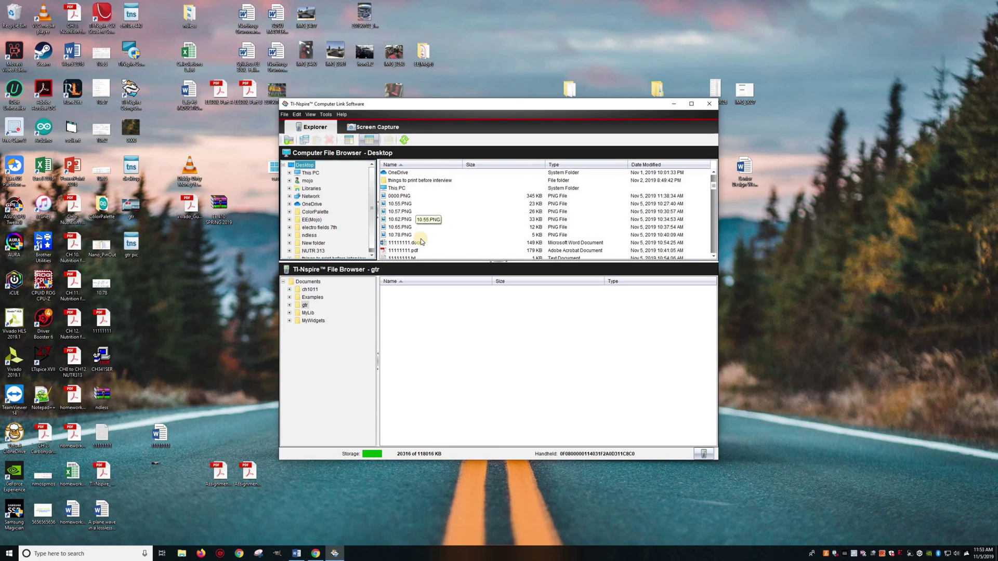
pyautogui.scroll(-4, 421, 241)
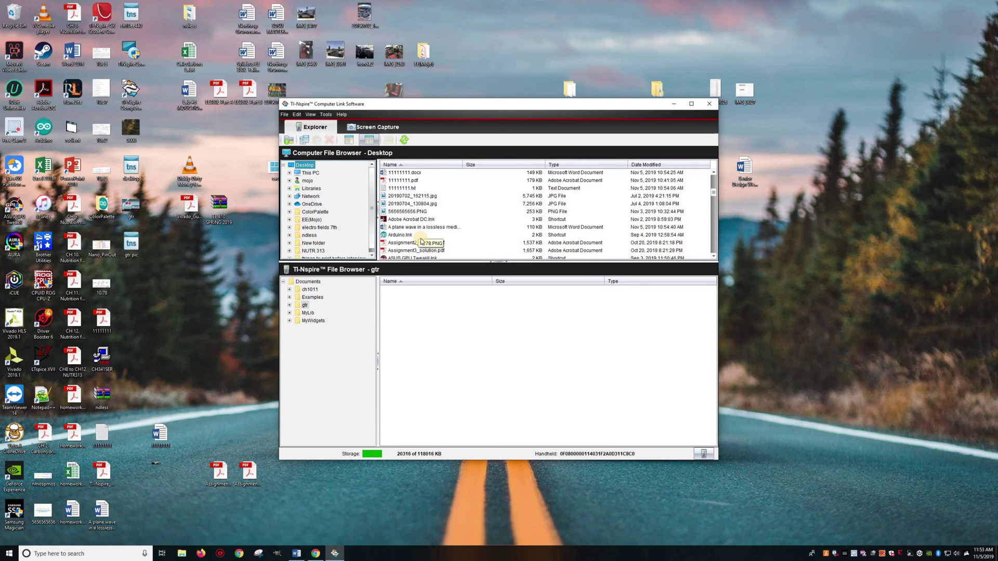
pyautogui.scroll(-3, 421, 242)
pyautogui.scroll(-9, 421, 240)
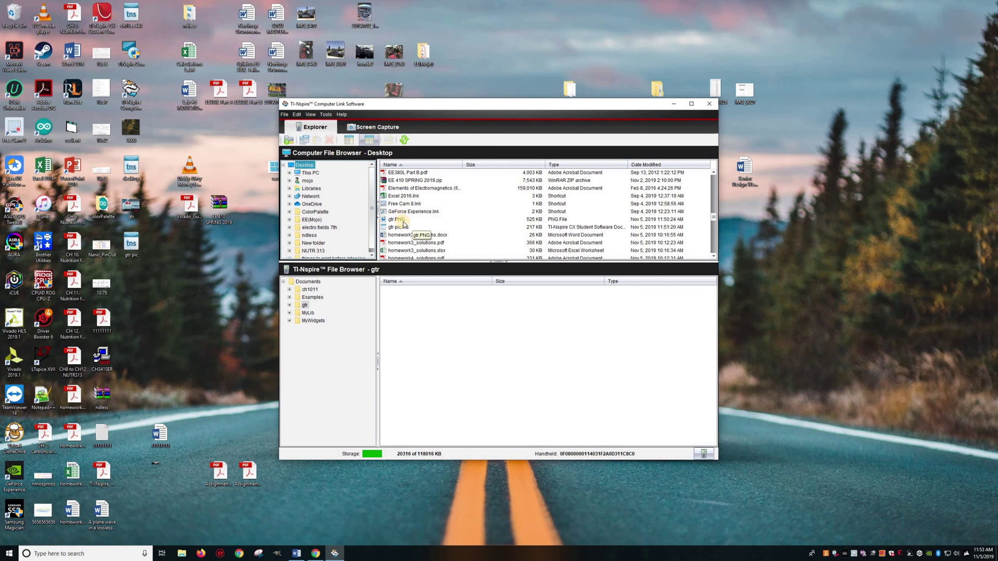
pyautogui.click(404, 221)
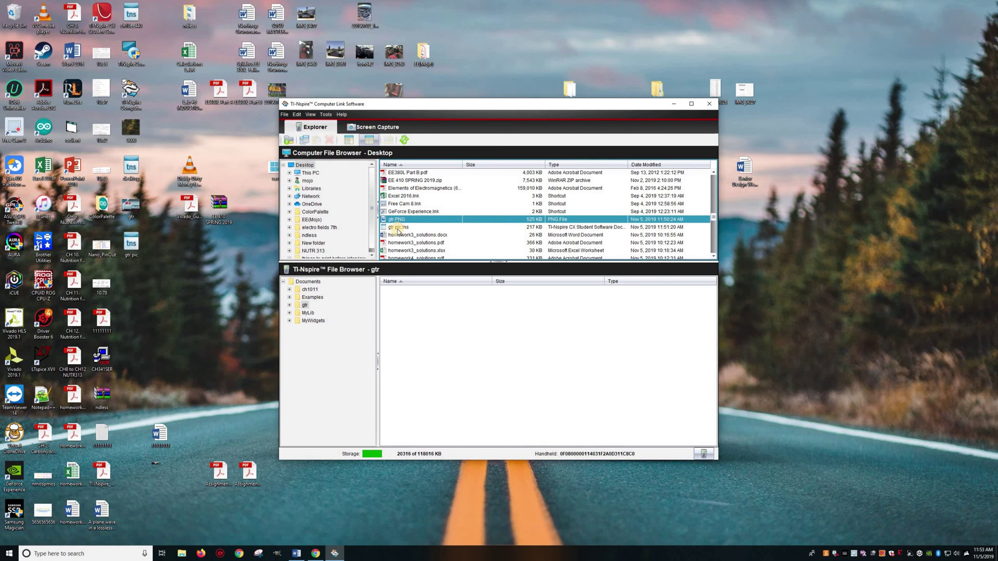
pyautogui.click(403, 228)
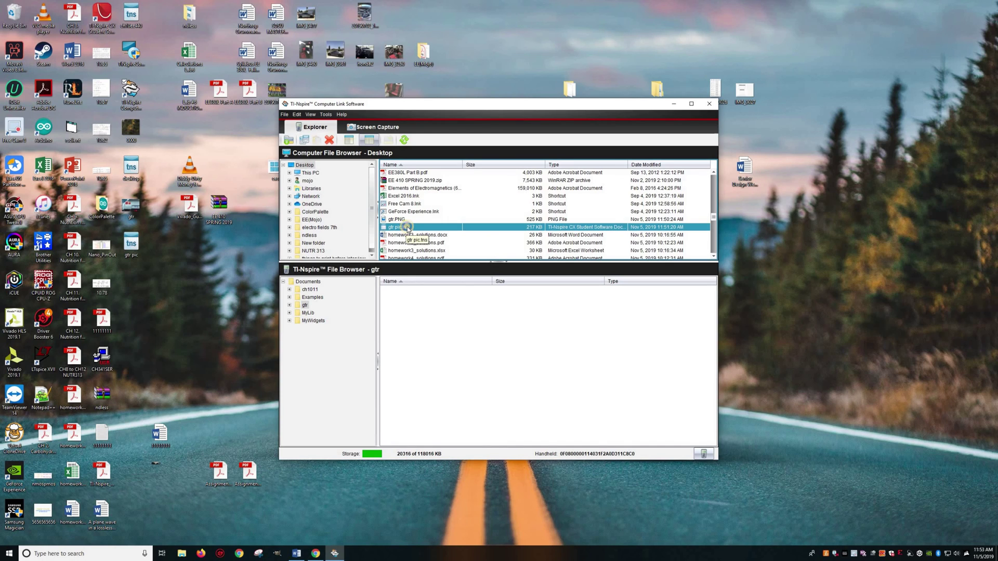
pyautogui.rightClick(409, 230)
pyautogui.click(424, 242)
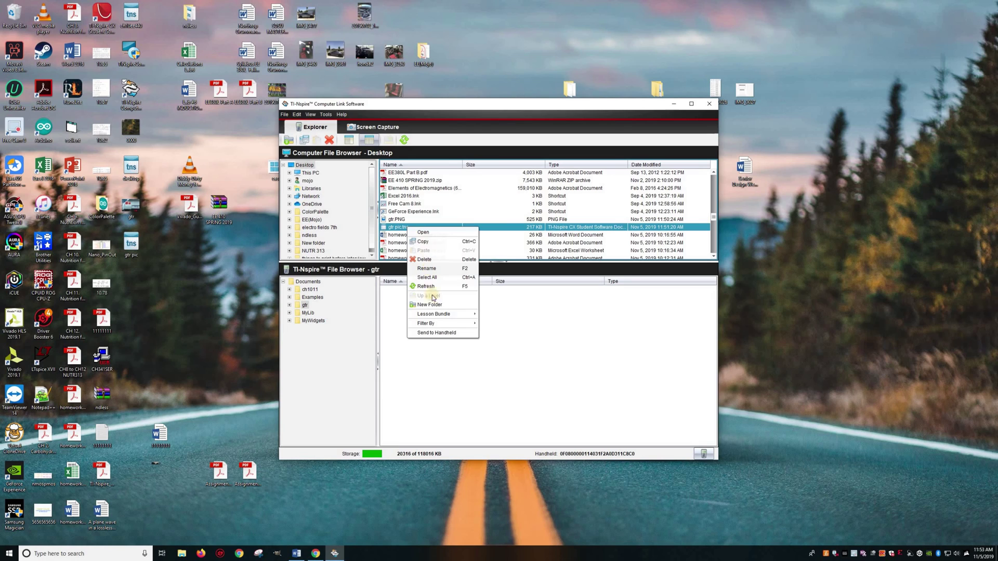
# Step: Try to paste the copied document into the handheld's empty gtr folder
pyautogui.click(432, 311)
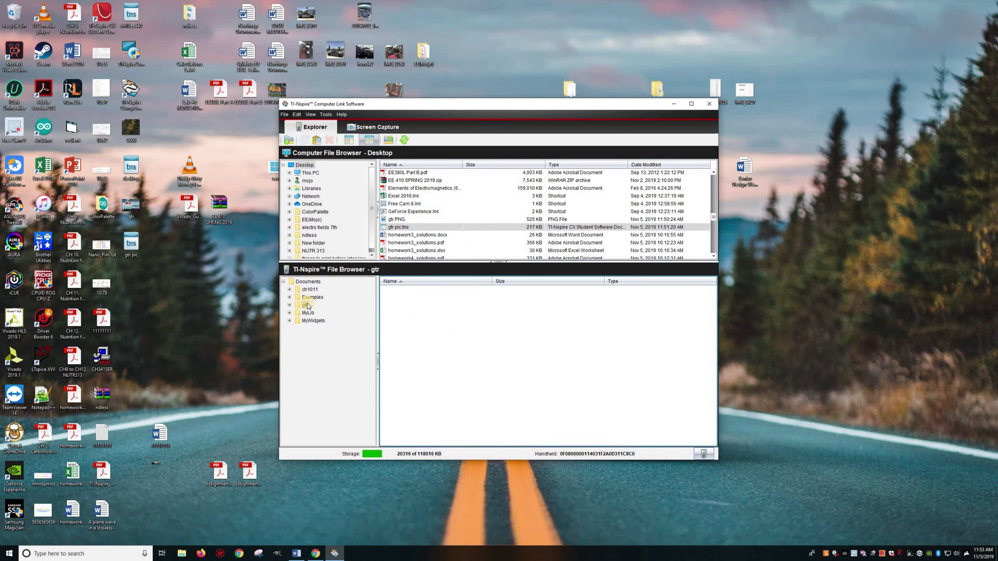
pyautogui.rightClick(454, 308)
pyautogui.click(475, 333)
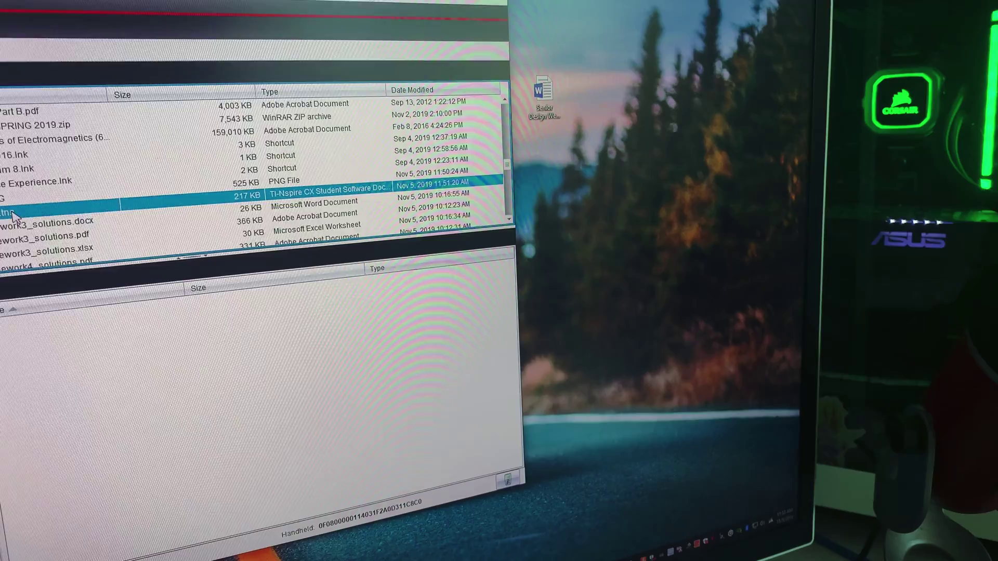
# Step: Copy gtr pic.tns from the computer's Desktop and paste it into the gtr folder on the handheld
pyautogui.rightClick(399, 227)
pyautogui.click(47, 238)
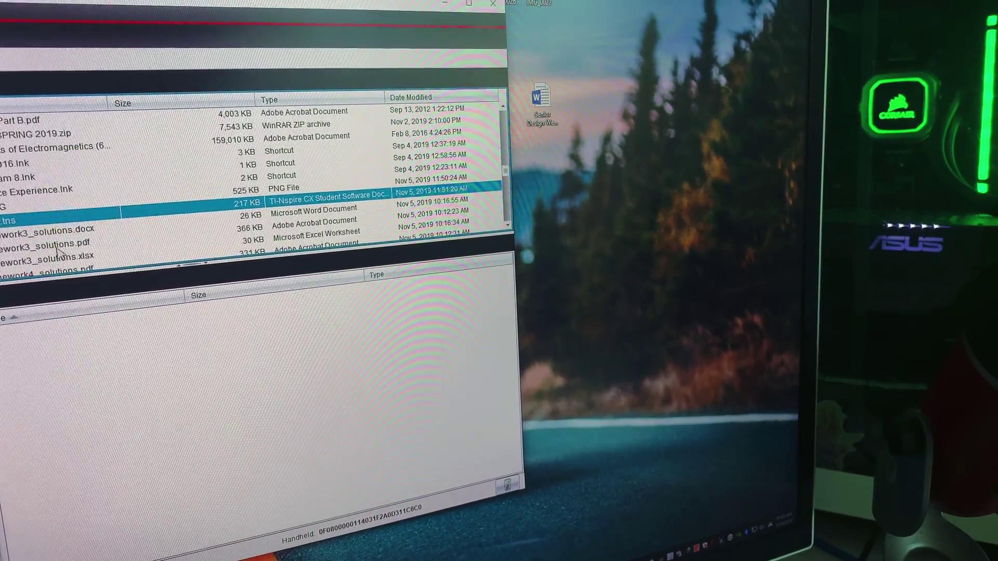
pyautogui.click(85, 363)
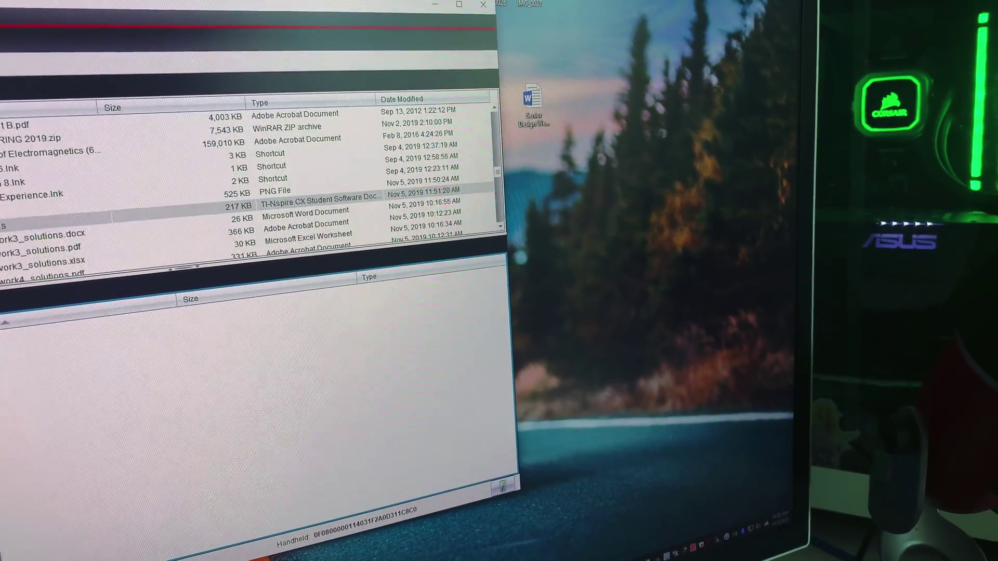
pyautogui.rightClick(117, 356)
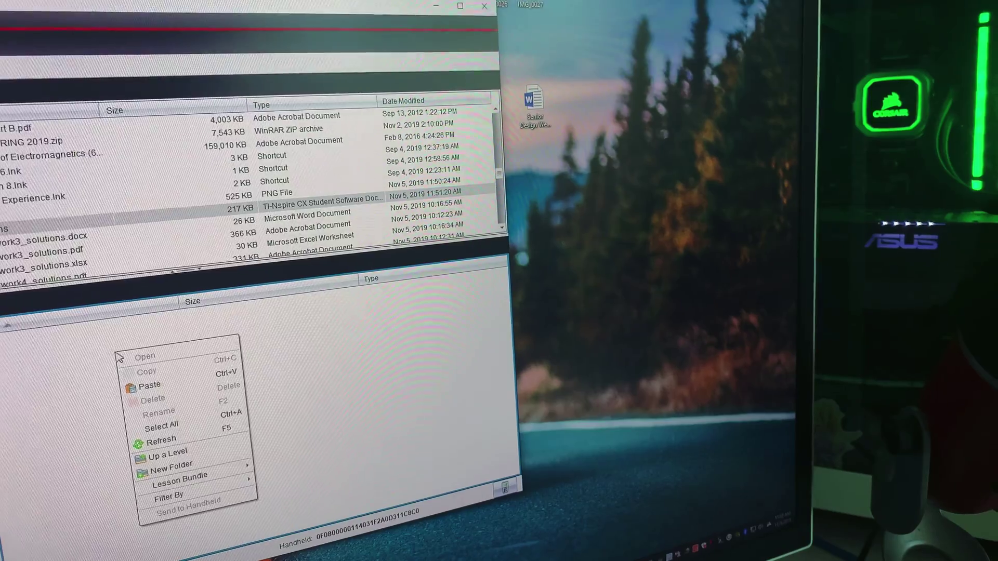
pyautogui.click(151, 387)
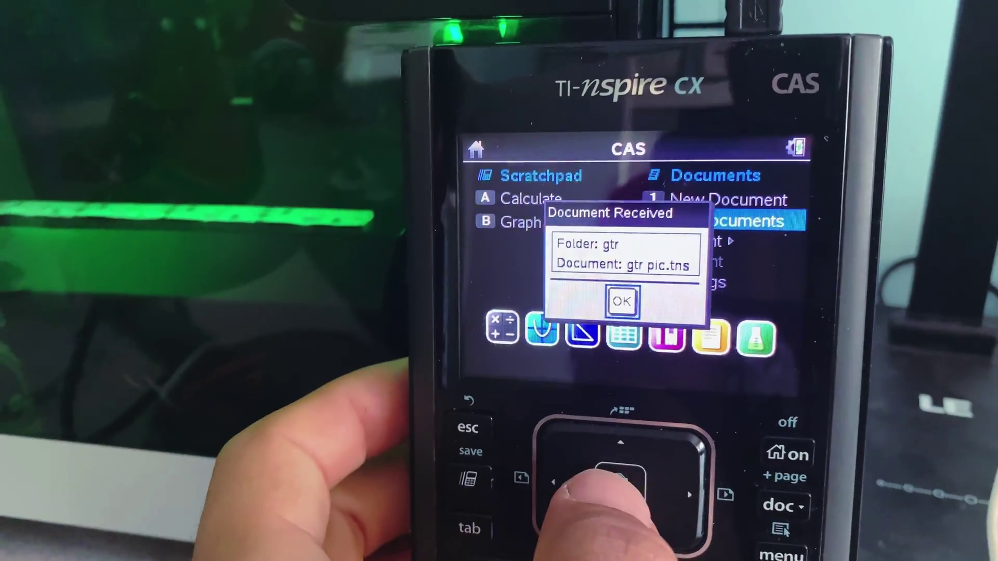
# Step: On the handheld calculator, dismiss the received-document notice and open My Documents
pyautogui.press('Return')
pyautogui.press('Up')
pyautogui.press('Up')
pyautogui.press('Up')
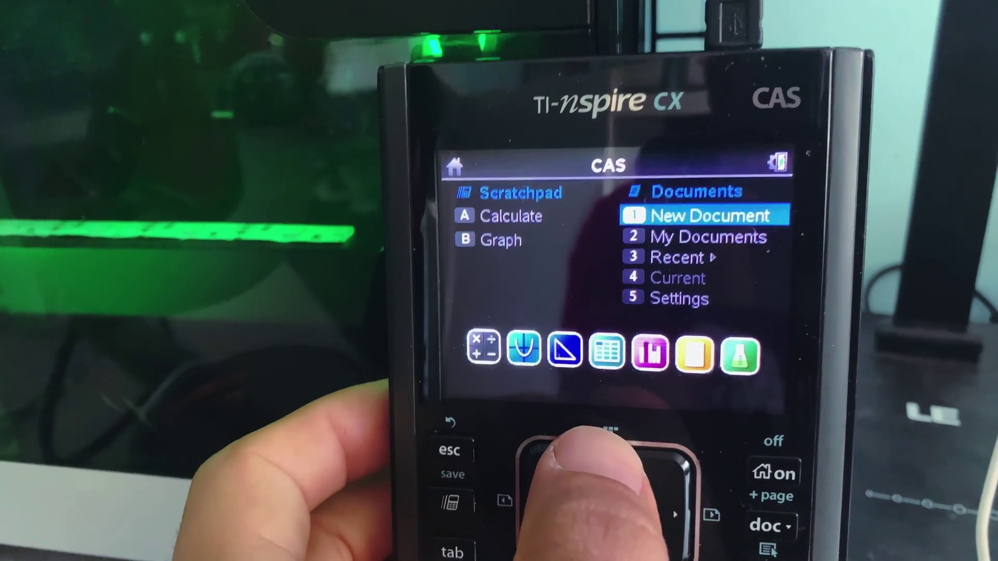
pyautogui.press('Up')
pyautogui.press('Right')
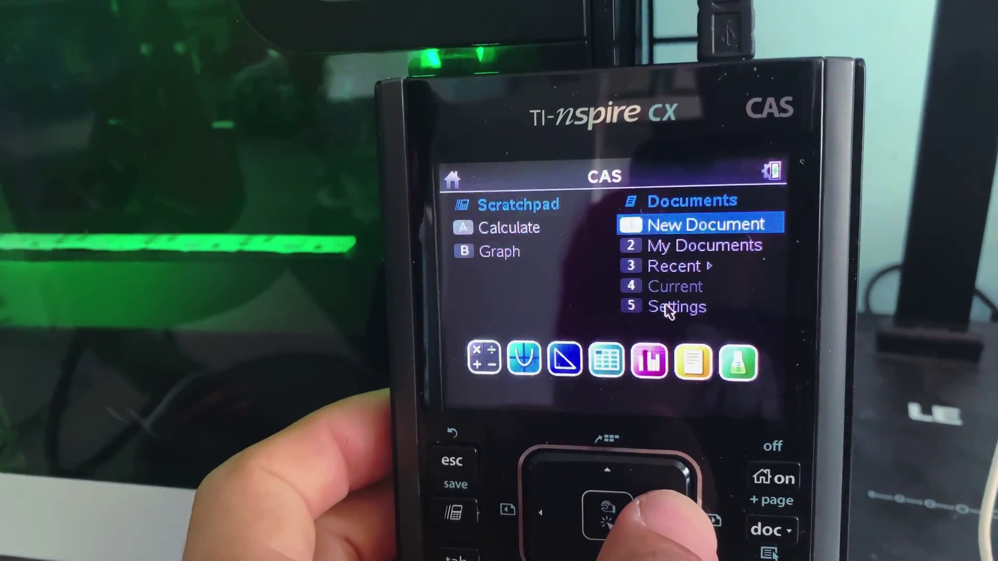
pyautogui.press('Down')
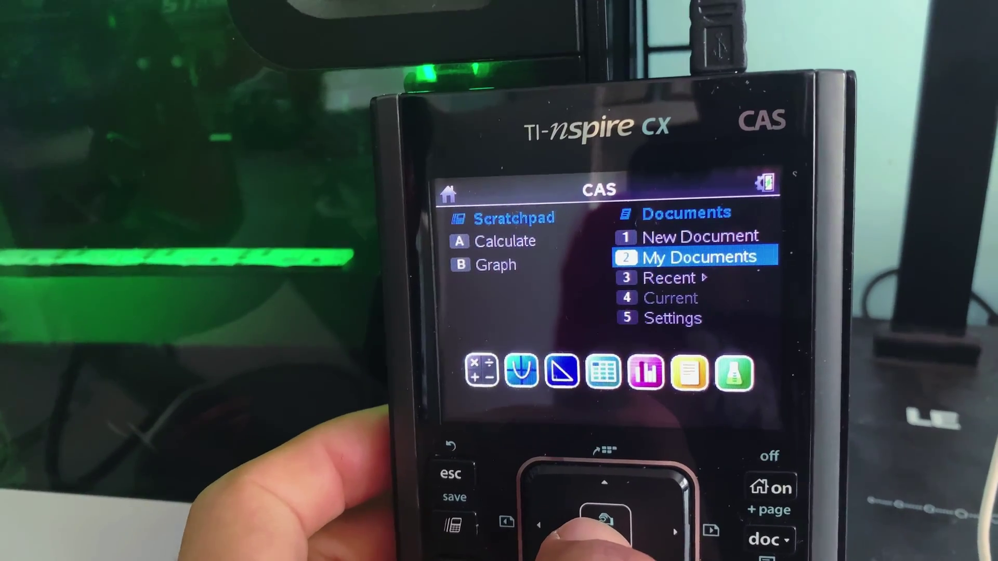
pyautogui.press('Return')
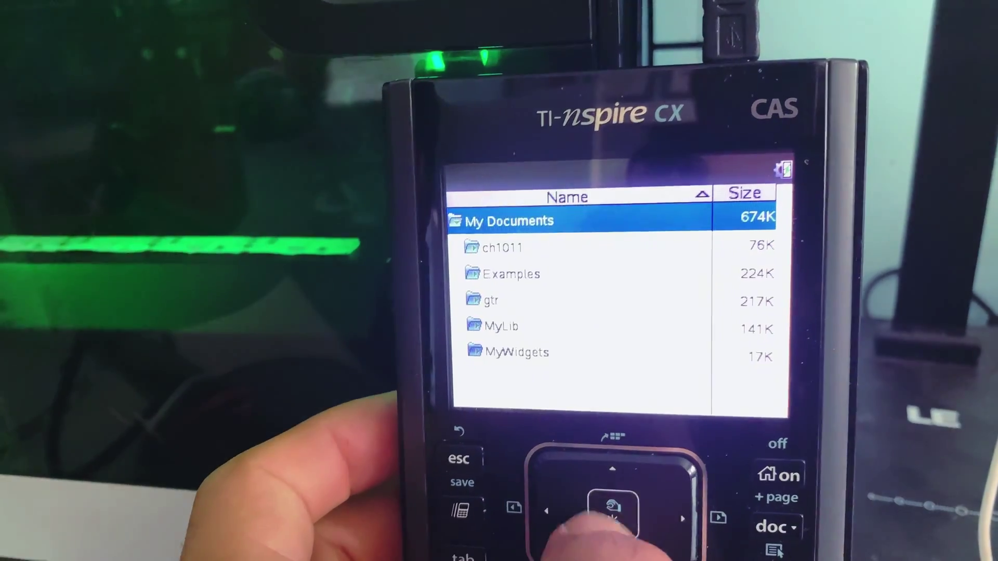
# Step: Expand the gtr folder and open the gtr pic document on the handheld
pyautogui.press('Down')
pyautogui.press('Down')
pyautogui.press('Down')
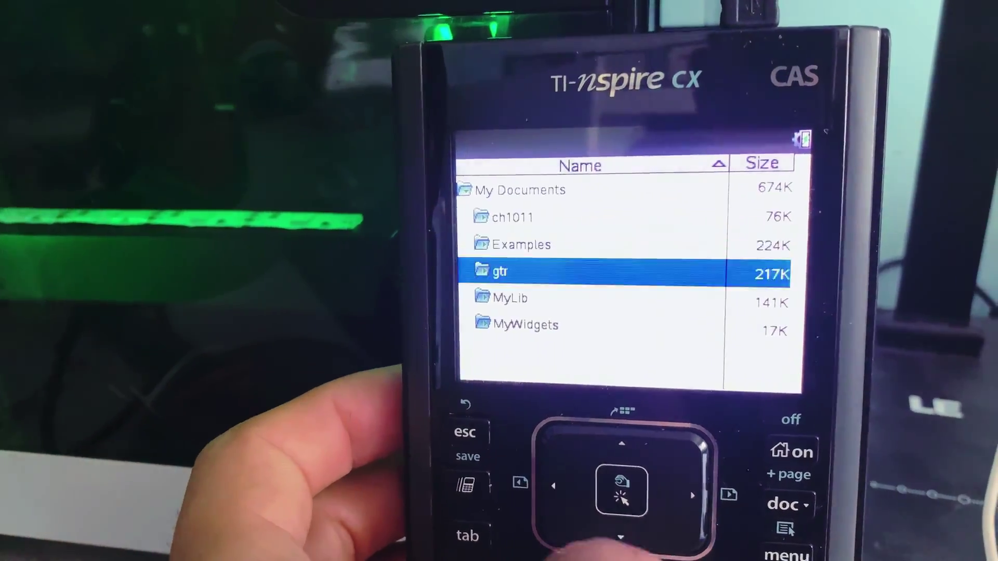
pyautogui.press('Return')
pyautogui.press('Down')
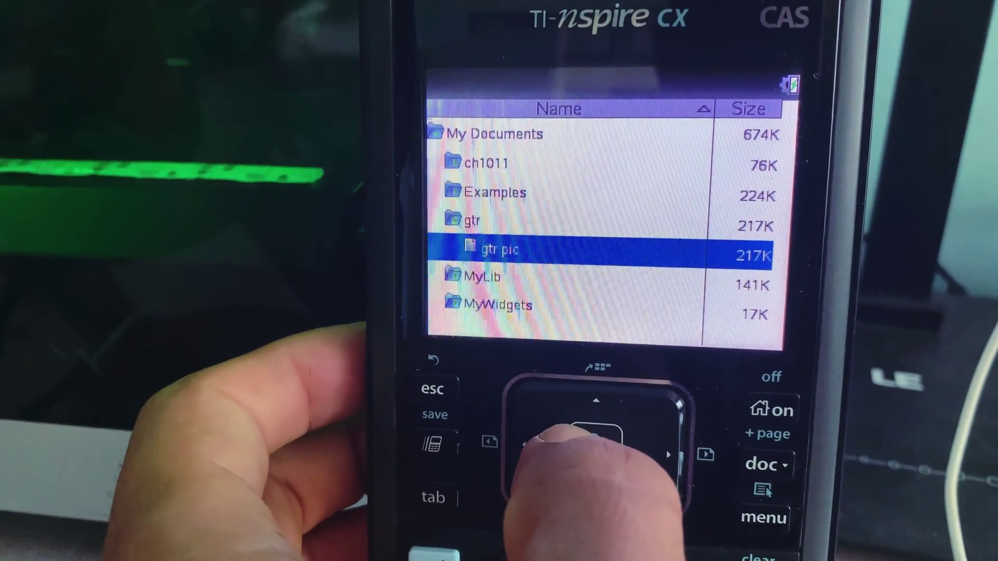
pyautogui.press('Return')
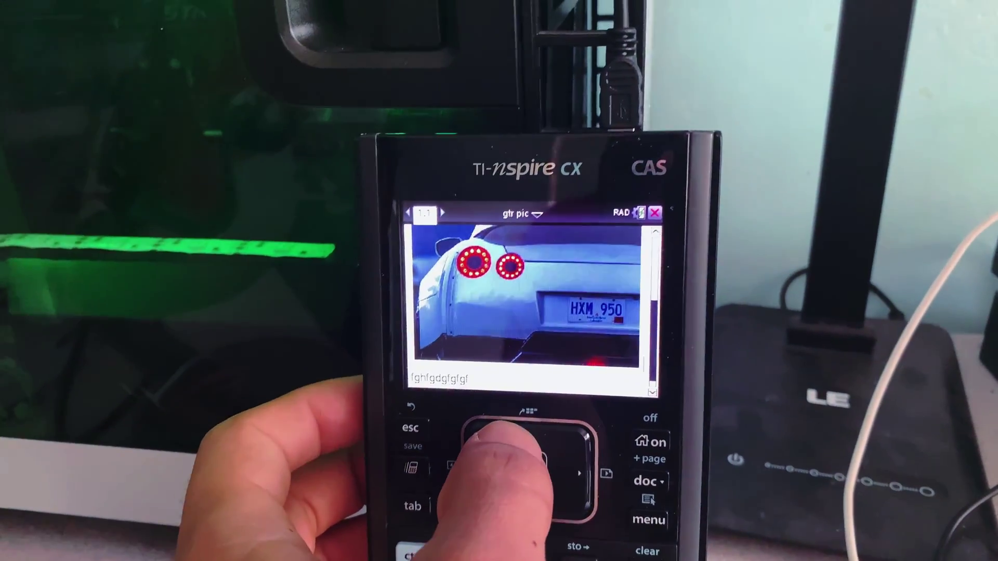
# Step: Examine the transferred notes page on the handheld, from the problem text at its beginning to the filler text below the picture
pyautogui.press('Up')
pyautogui.press('Up')
pyautogui.press('Up')
pyautogui.press('Up')
pyautogui.press('Up')
pyautogui.press('Up')
pyautogui.press('Up')
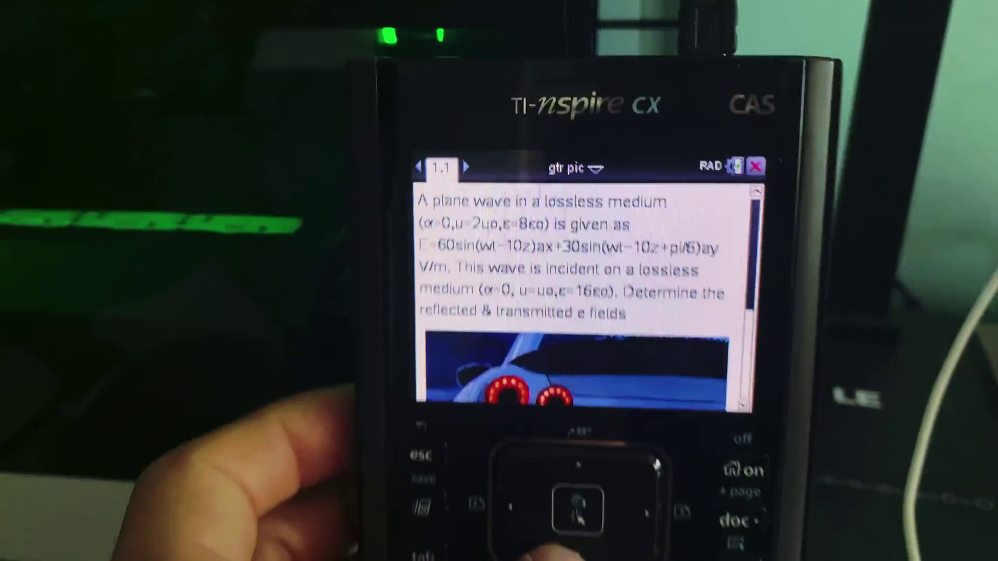
pyautogui.press('Down')
pyautogui.press('Down')
pyautogui.press('Down')
pyautogui.press('Down')
pyautogui.press('Down')
pyautogui.press('Down')
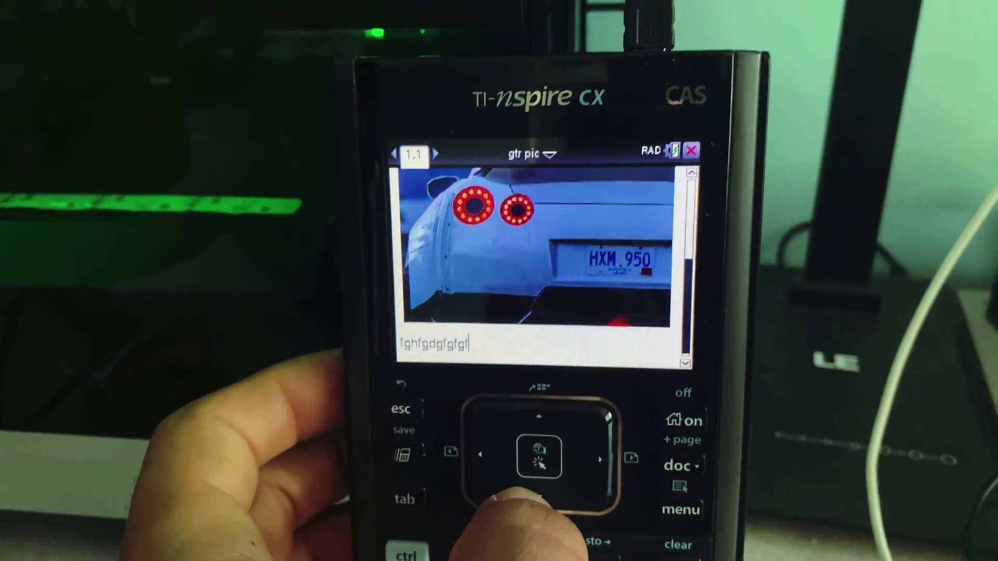